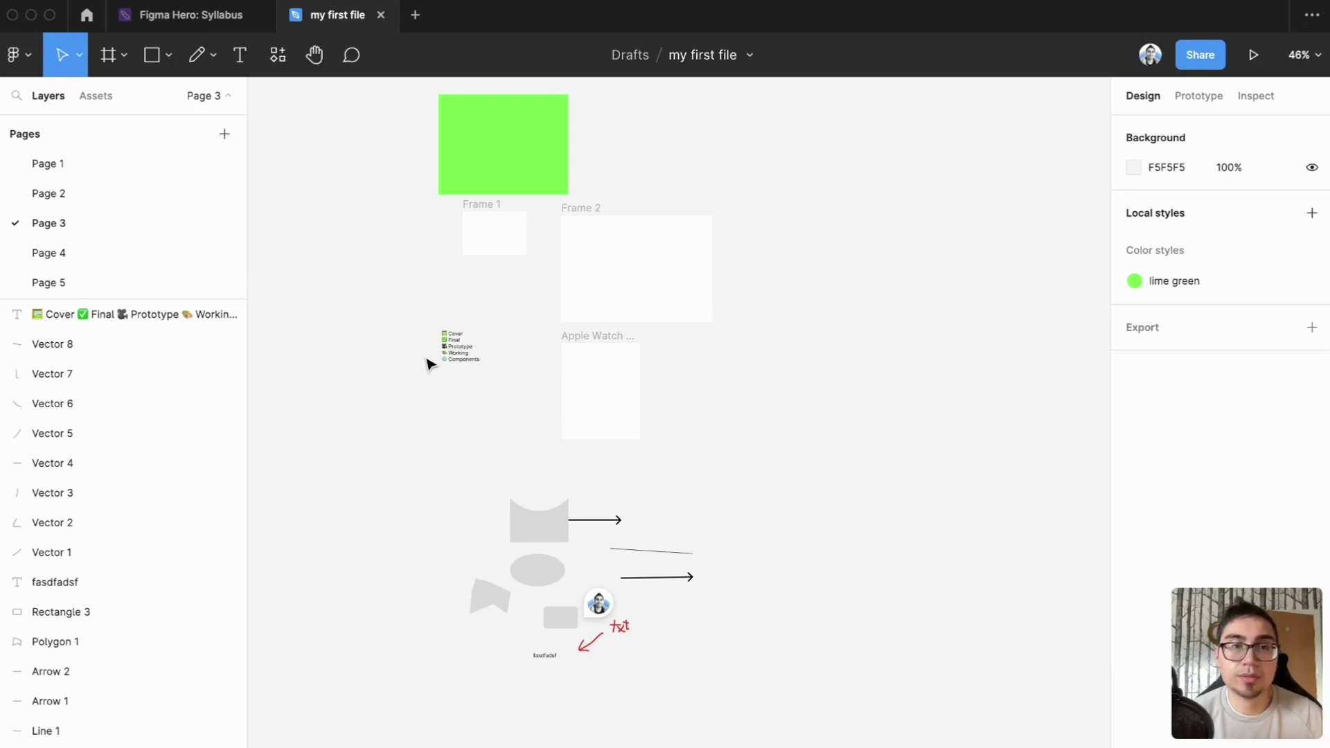
Step: Zoom in to about 340% on Page 3's emoji page-name list and select the text
{"action": "scroll", "coordinate": [453, 354], "scroll_direction": "up", "scroll_amount": 3}
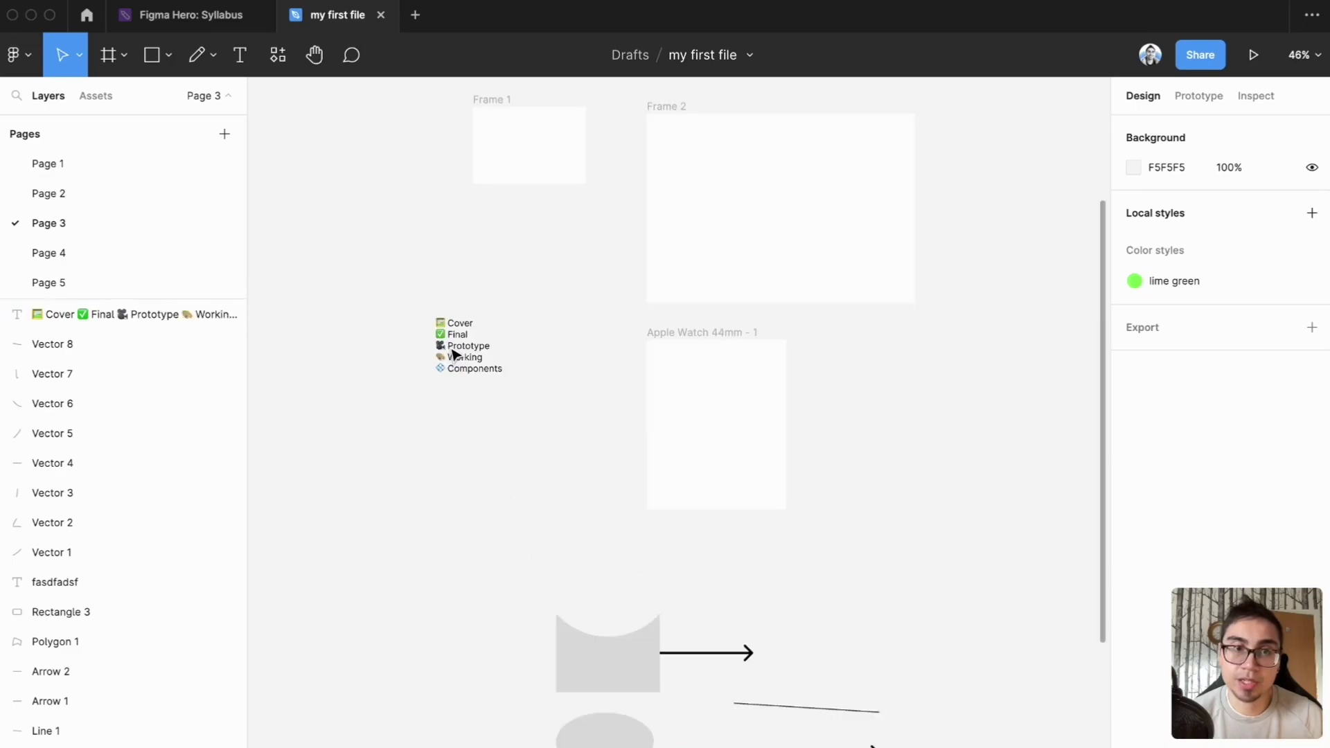
{"action": "scroll", "coordinate": [453, 353], "scroll_direction": "up", "scroll_amount": 10}
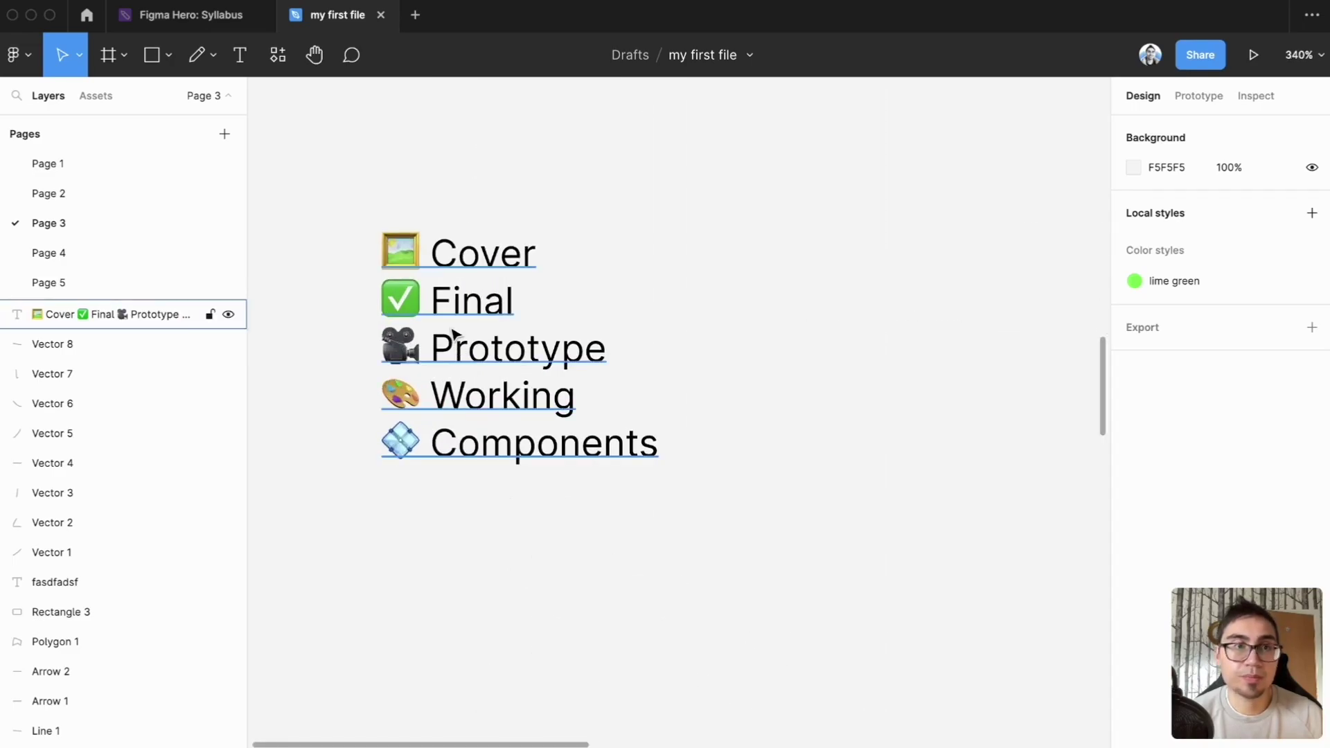
{"action": "scroll", "coordinate": [454, 335], "scroll_direction": "up", "scroll_amount": 2}
{"action": "scroll", "coordinate": [454, 335], "scroll_direction": "left", "scroll_amount": 1}
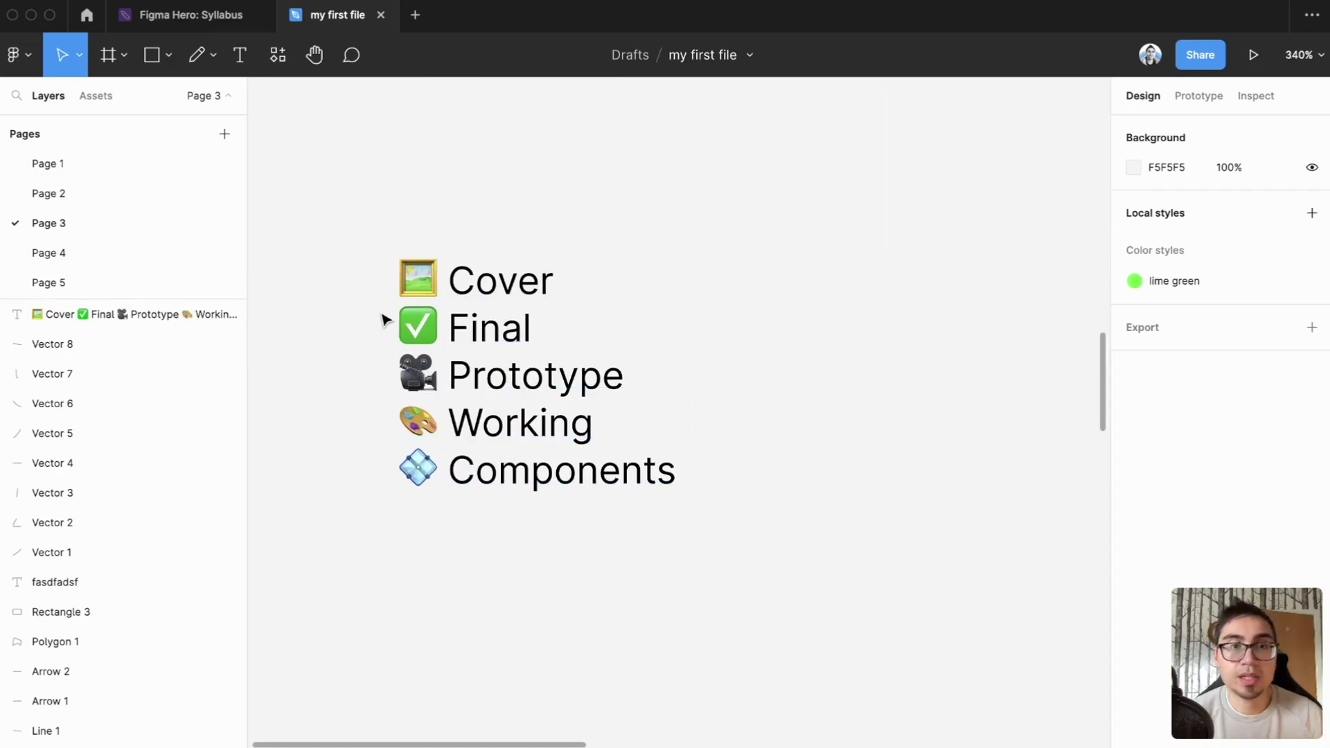
{"action": "left_click_drag", "start_coordinate": [344, 239], "coordinate": [528, 385]}
Step: Copy the emoji Cover line from the list and paste it as Page 1's new name
{"action": "left_click", "coordinate": [750, 409]}
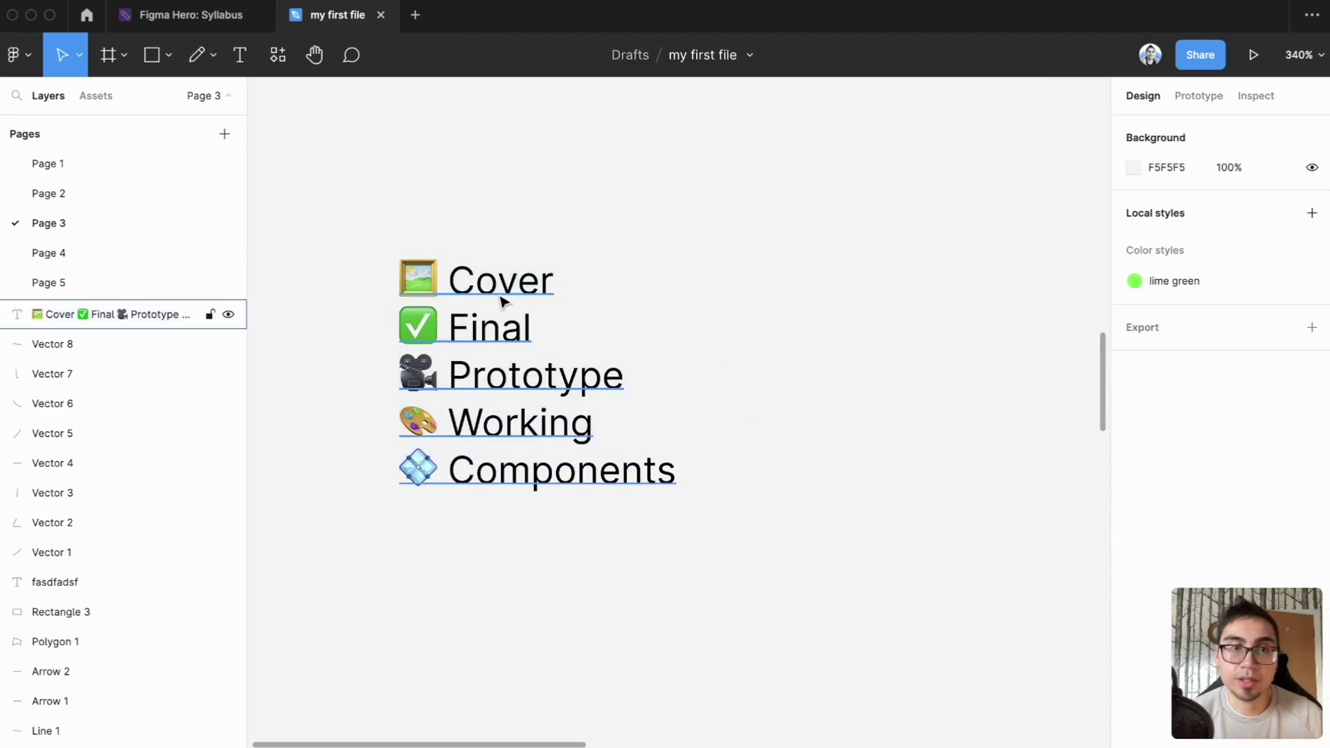
{"action": "double_click", "coordinate": [503, 300]}
{"action": "left_click", "coordinate": [520, 279]}
{"action": "double_click", "coordinate": [519, 279]}
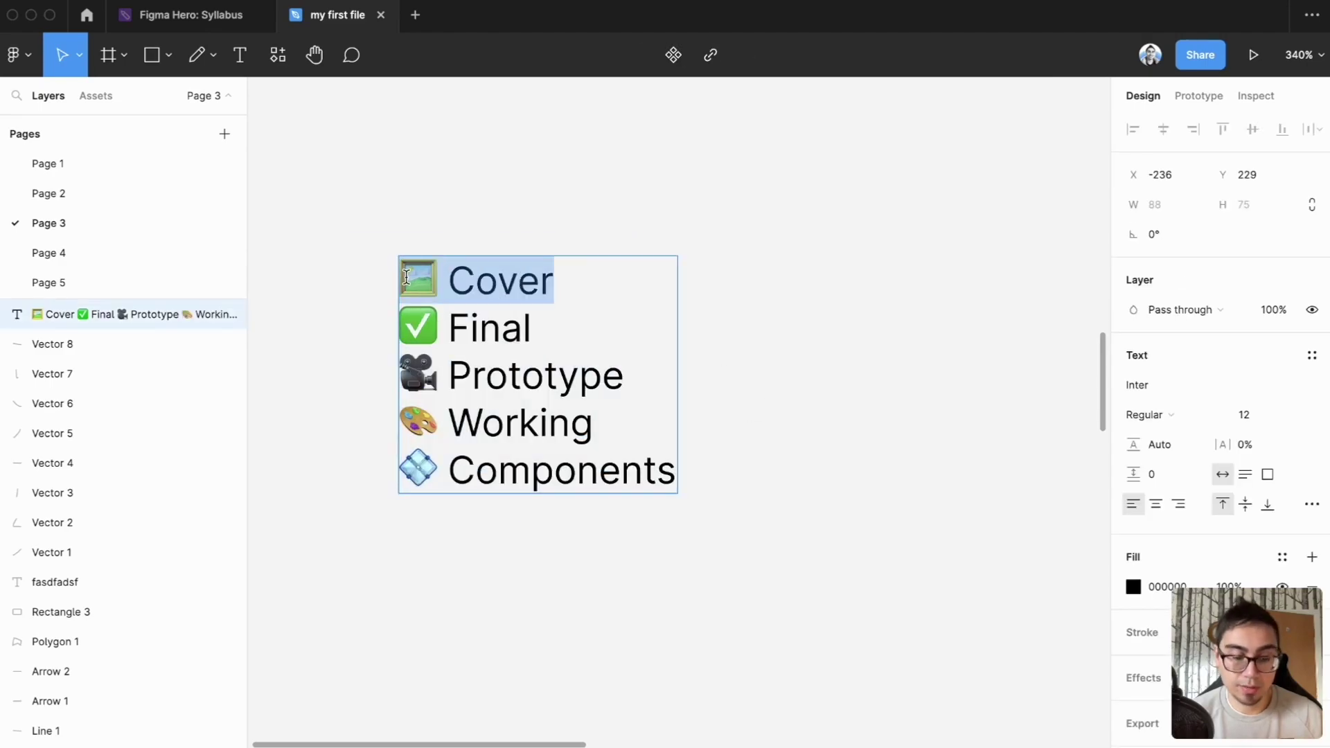
{"action": "key", "text": "Escape"}
{"action": "double_click", "coordinate": [61, 168]}
{"action": "type", "text": "🟩 Cover"}
{"action": "key", "text": "Return"}
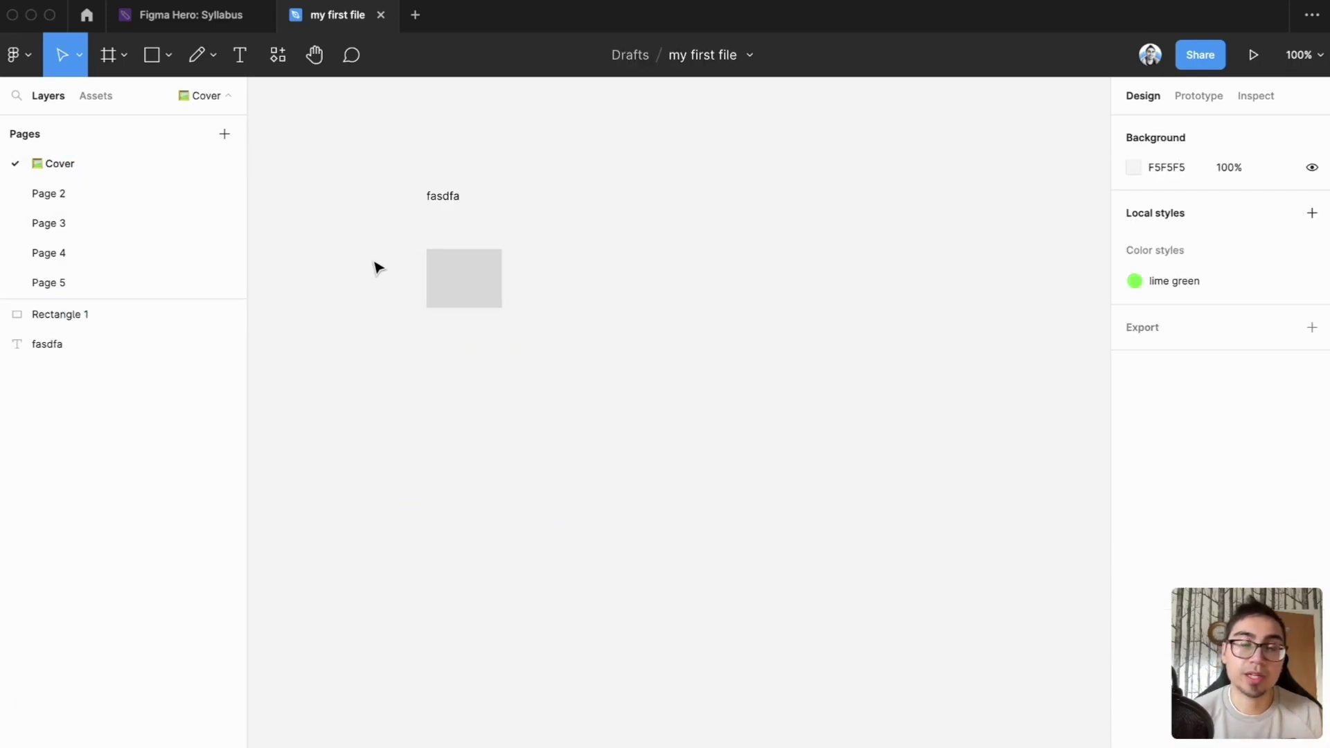
{"action": "left_click_drag", "start_coordinate": [394, 163], "coordinate": [583, 344]}
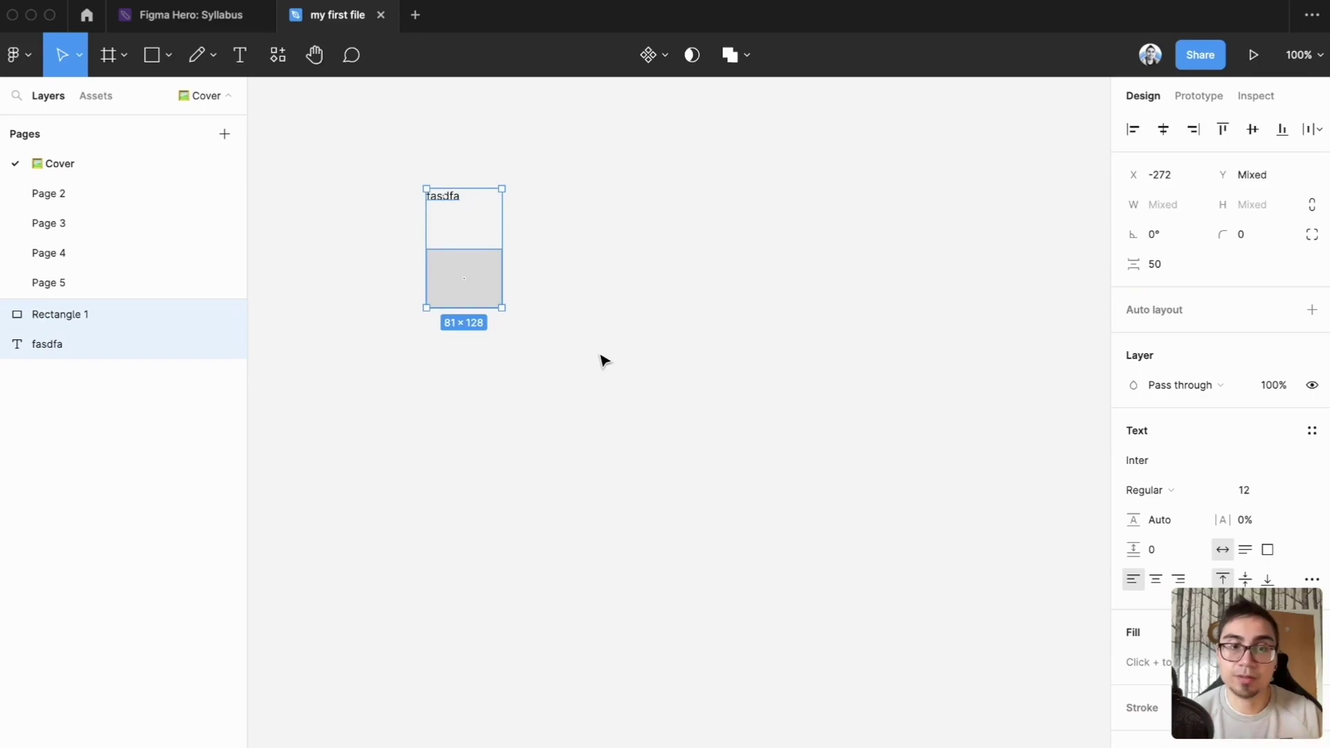
{"action": "left_click", "coordinate": [615, 360]}
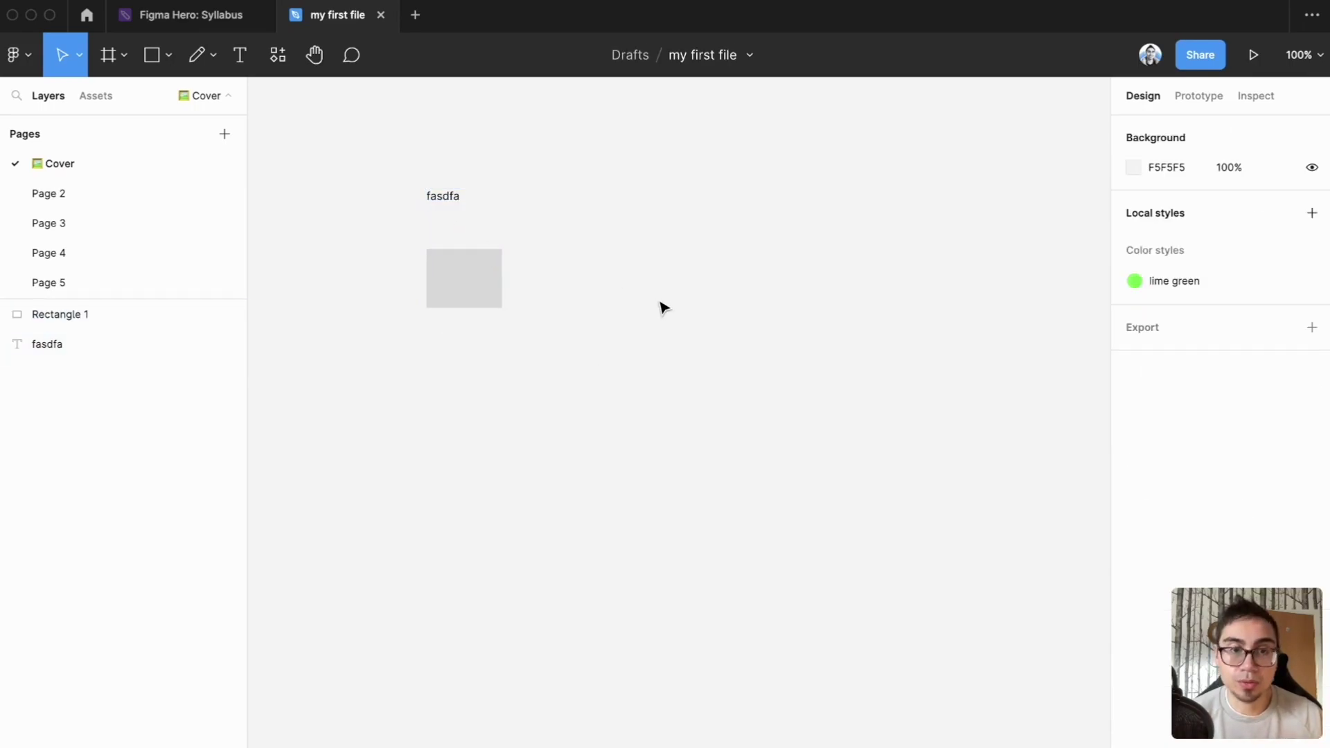
Step: Centre the text in front of the grey rectangle, change it to 'my first file', and enlarge the rectangle to about 102×74
{"action": "left_click_drag", "start_coordinate": [436, 201], "coordinate": [452, 276]}
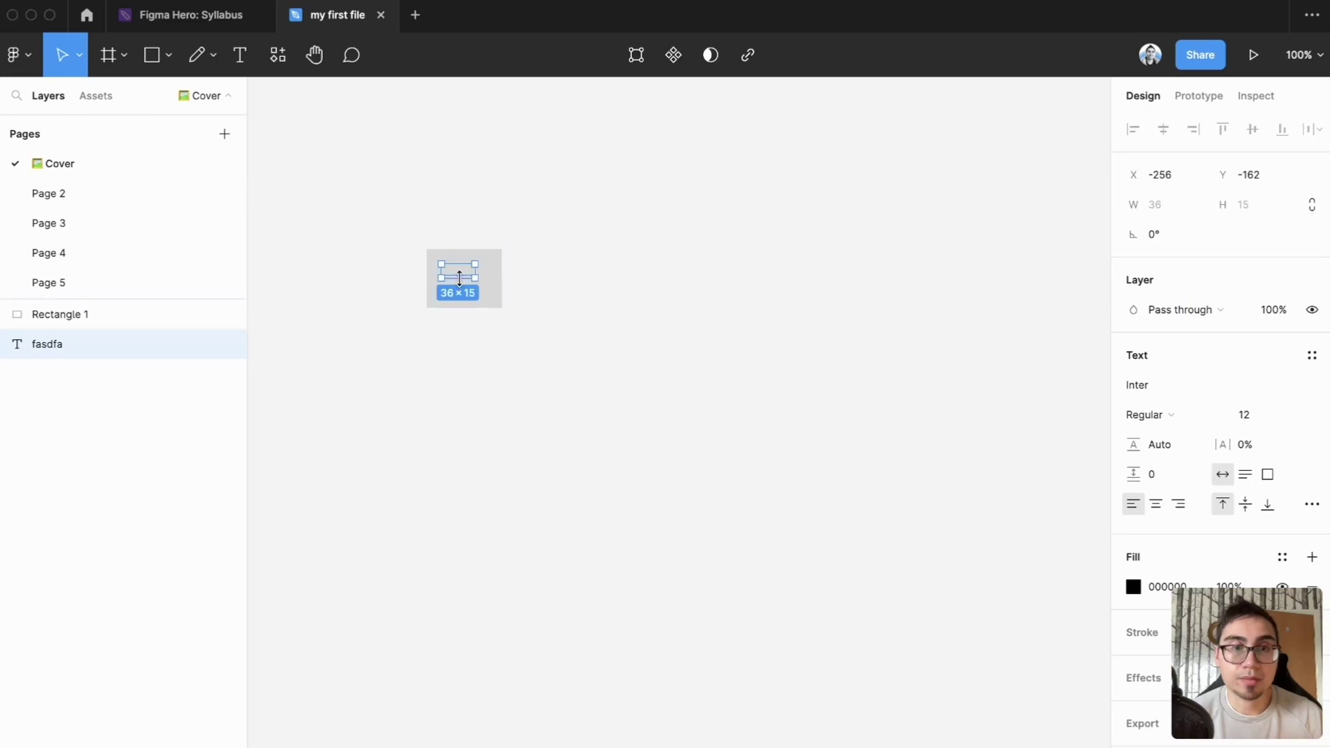
{"action": "key", "text": "super+bracketright"}
{"action": "double_click", "coordinate": [455, 273]}
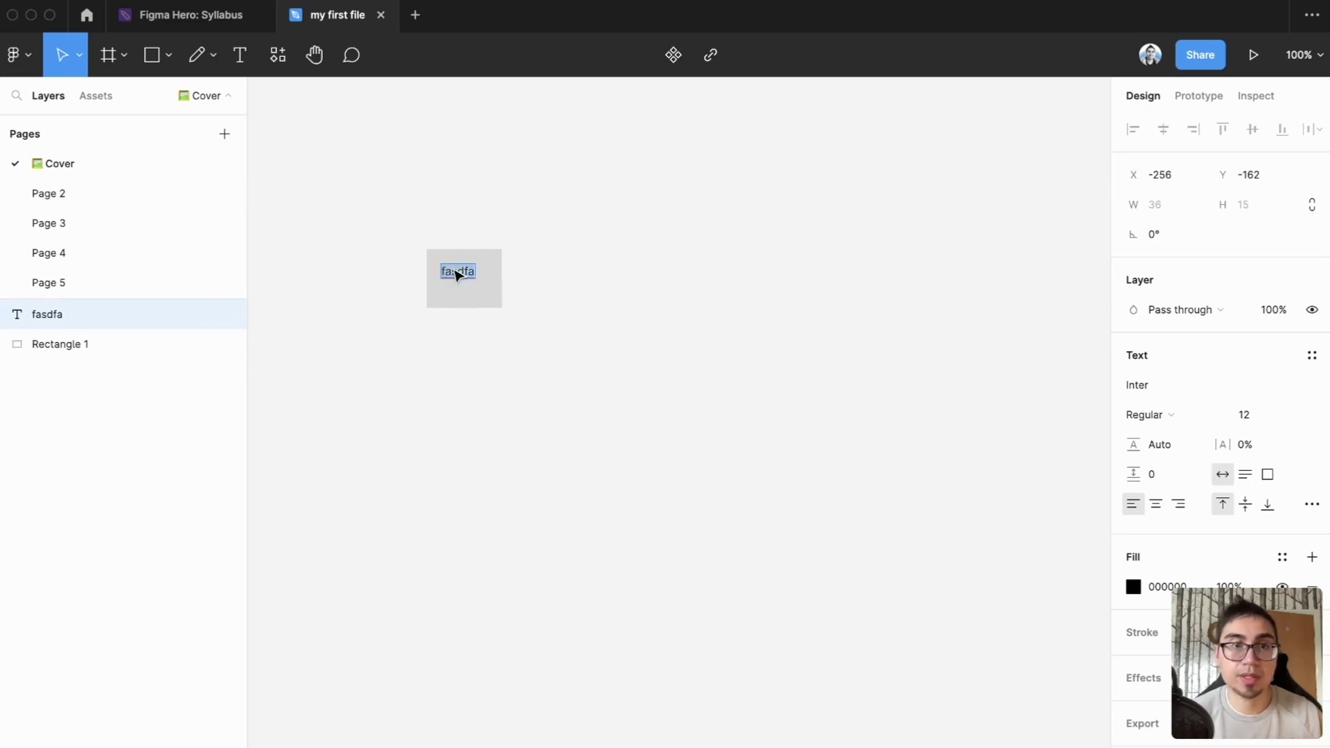
{"action": "type", "text": "my first file"}
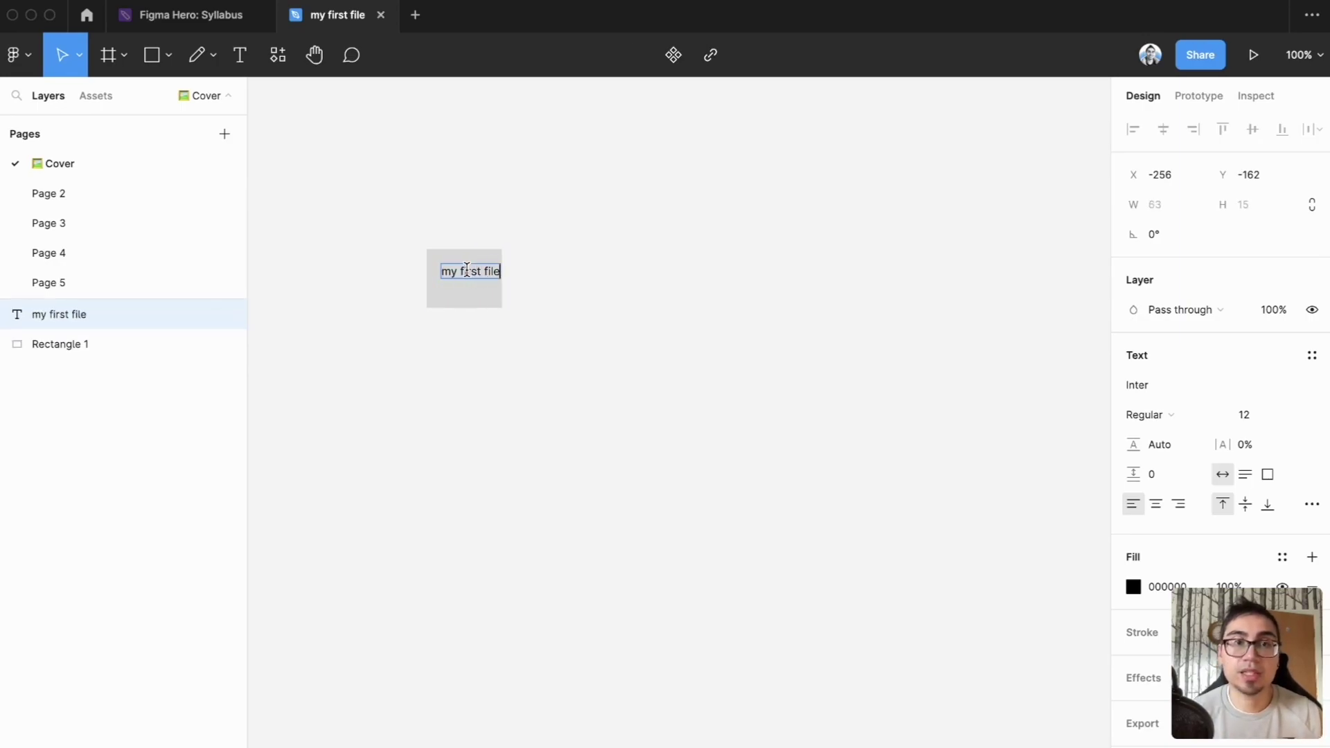
{"action": "key", "text": "Escape"}
{"action": "left_click", "coordinate": [478, 300]}
{"action": "mouse_move", "coordinate": [500, 250]}
{"action": "left_mouse_down"}
{"action": "mouse_move", "coordinate": [537, 238]}
{"action": "mouse_move", "coordinate": [523, 240]}
{"action": "left_mouse_up"}
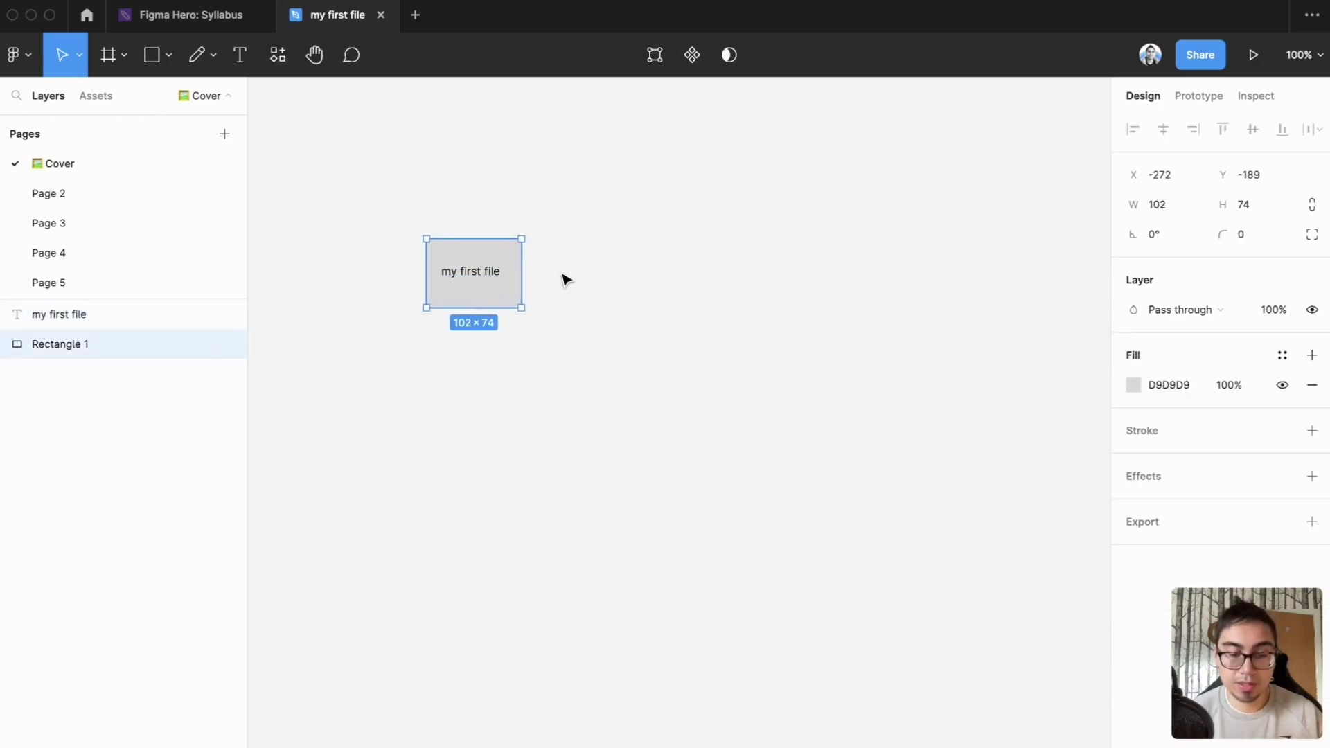
Step: Wrap the rectangle in a new frame and rename the frame 'Cover'
{"action": "key", "text": "super+alt+g"}
{"action": "left_click", "coordinate": [566, 314]}
{"action": "scroll", "coordinate": [548, 279], "scroll_direction": "up", "scroll_amount": 5}
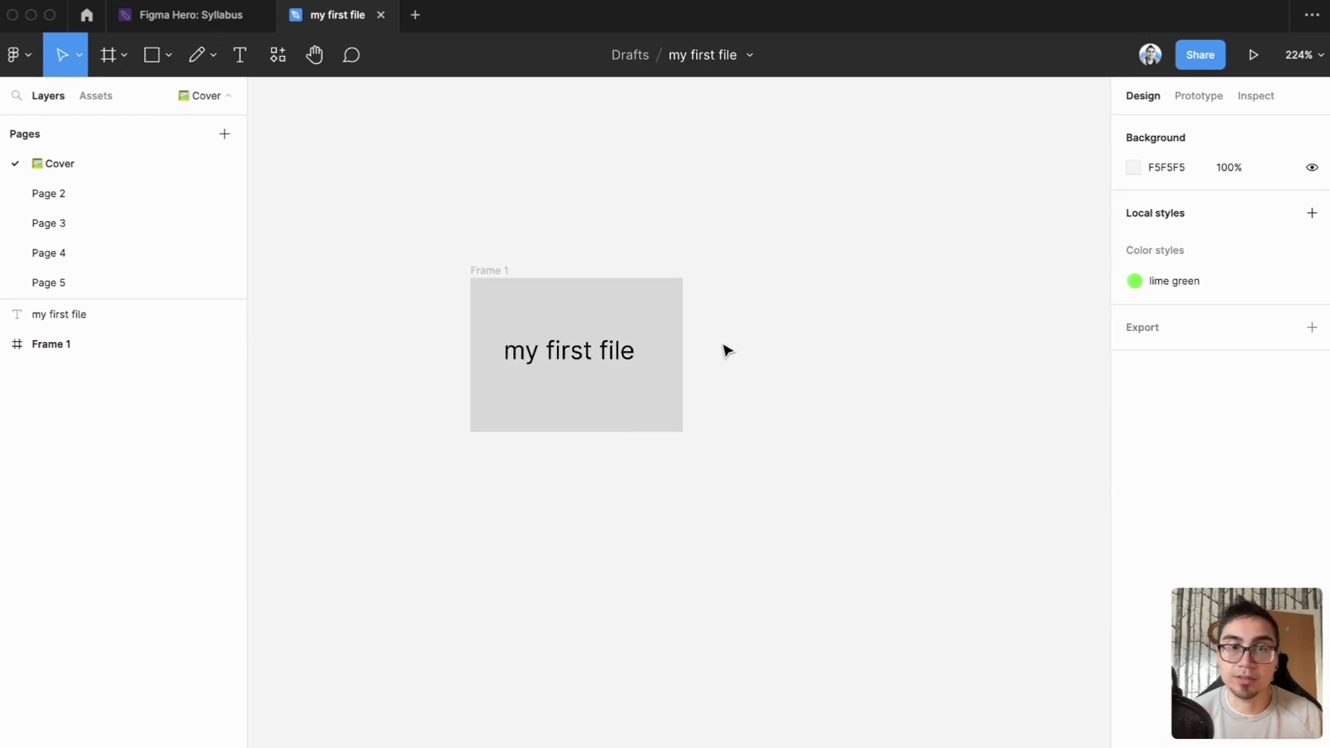
{"action": "scroll", "coordinate": [833, 361], "scroll_direction": "left", "scroll_amount": 3}
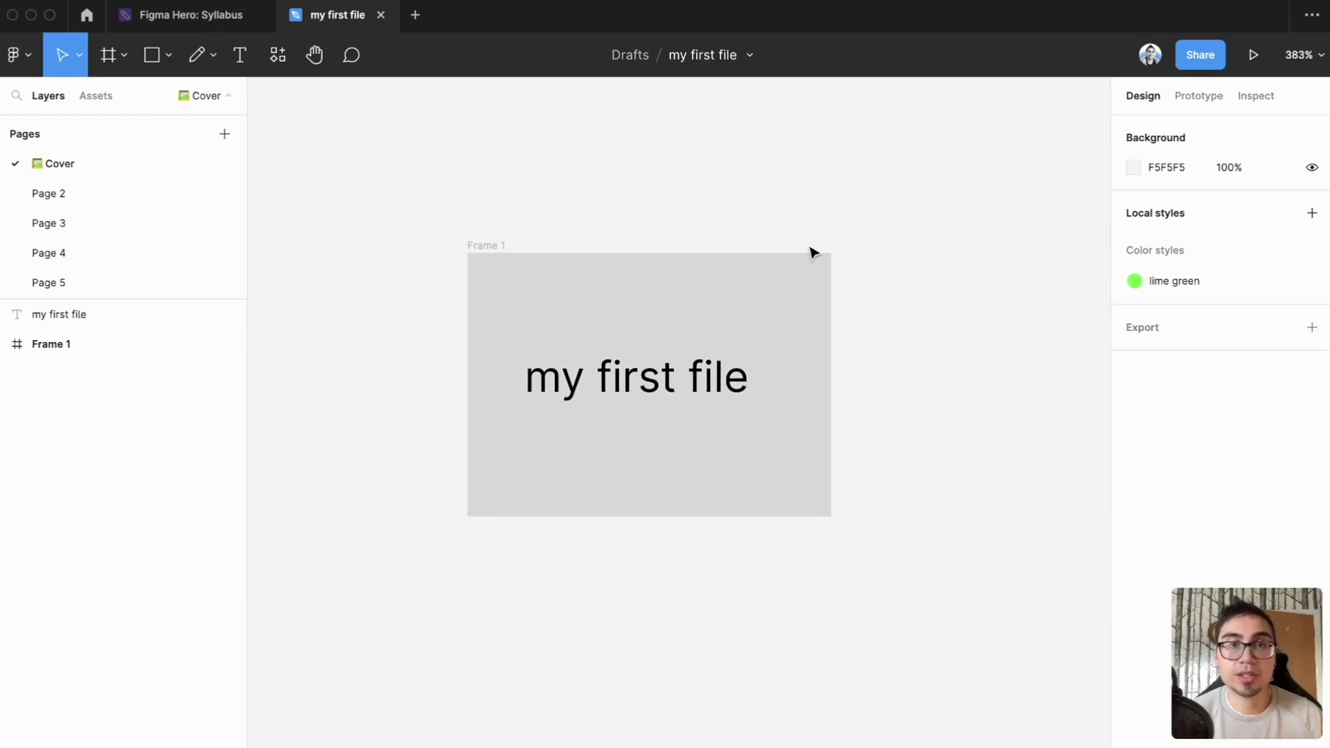
{"action": "left_click", "coordinate": [485, 246]}
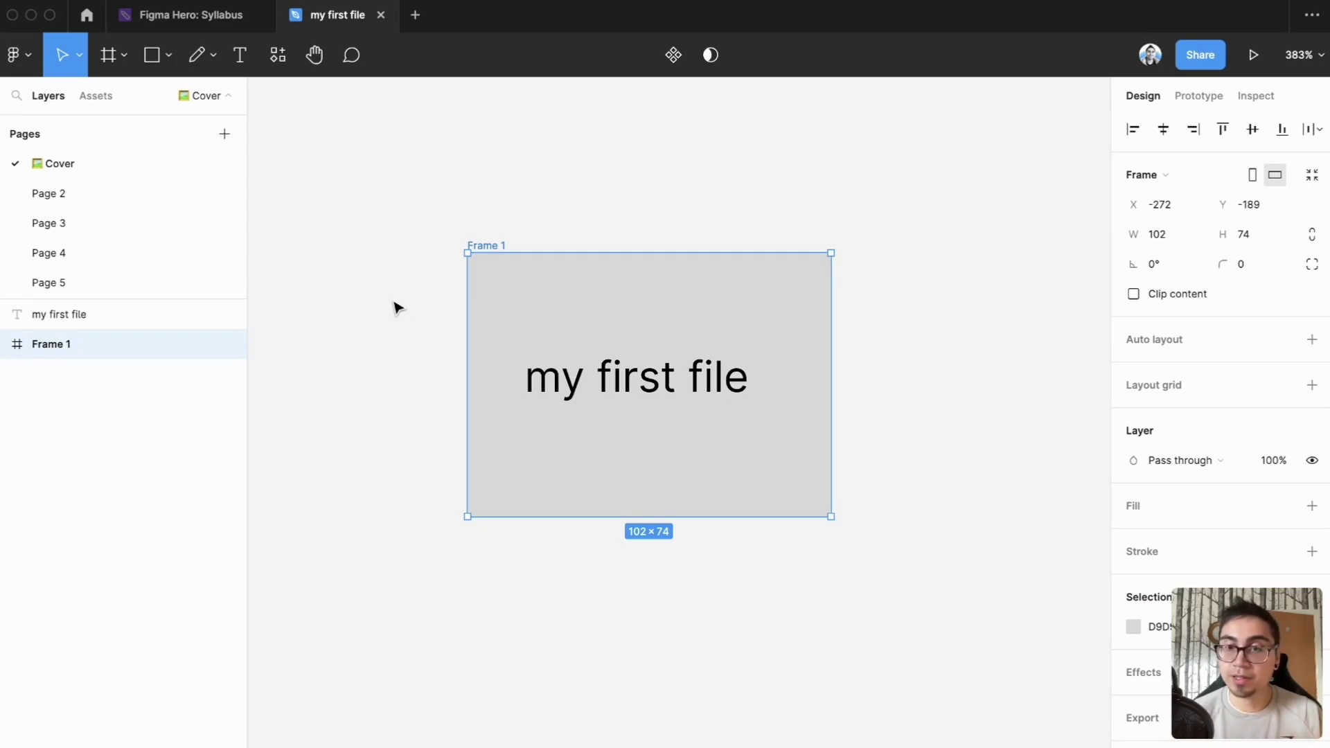
{"action": "double_click", "coordinate": [475, 245]}
{"action": "type", "text": "Cover"}
{"action": "key", "text": "Return"}
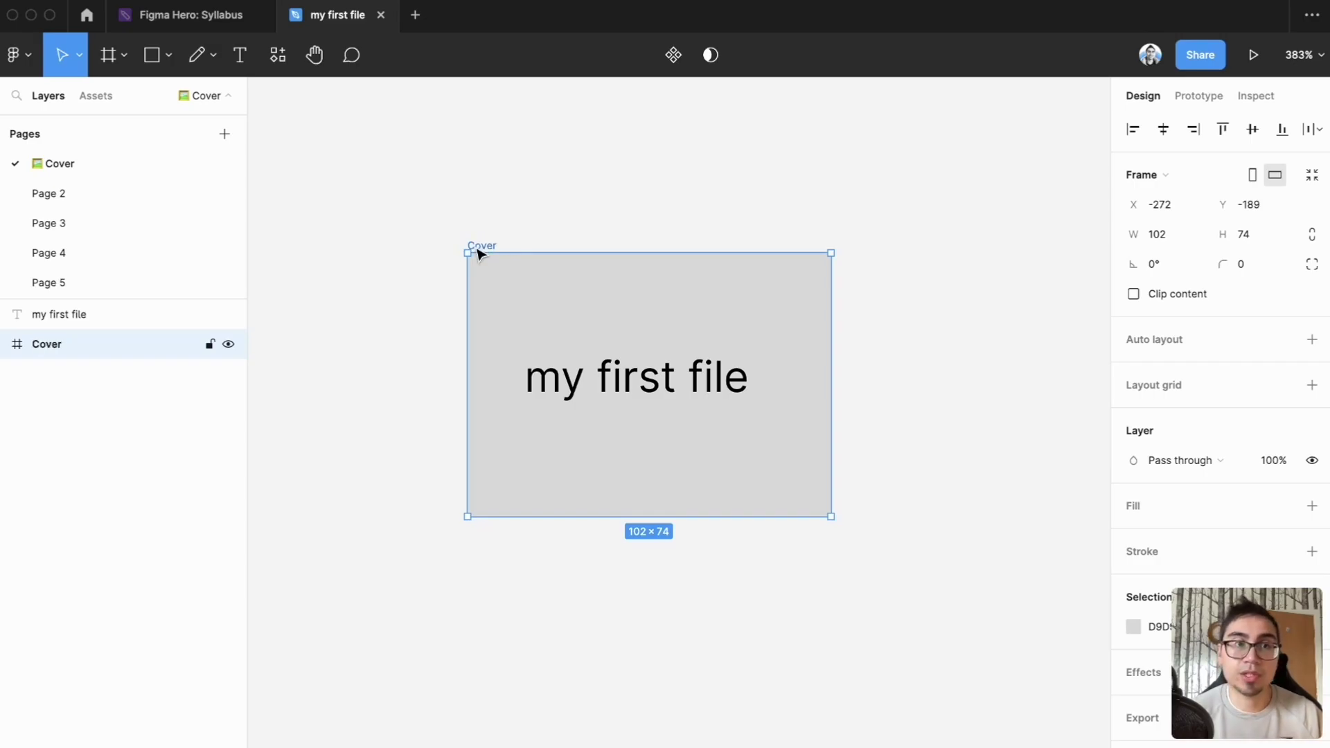
{"action": "left_click", "coordinate": [426, 297]}
Step: Open Page 3 and select the word Final in the page-name list
{"action": "left_click", "coordinate": [121, 223]}
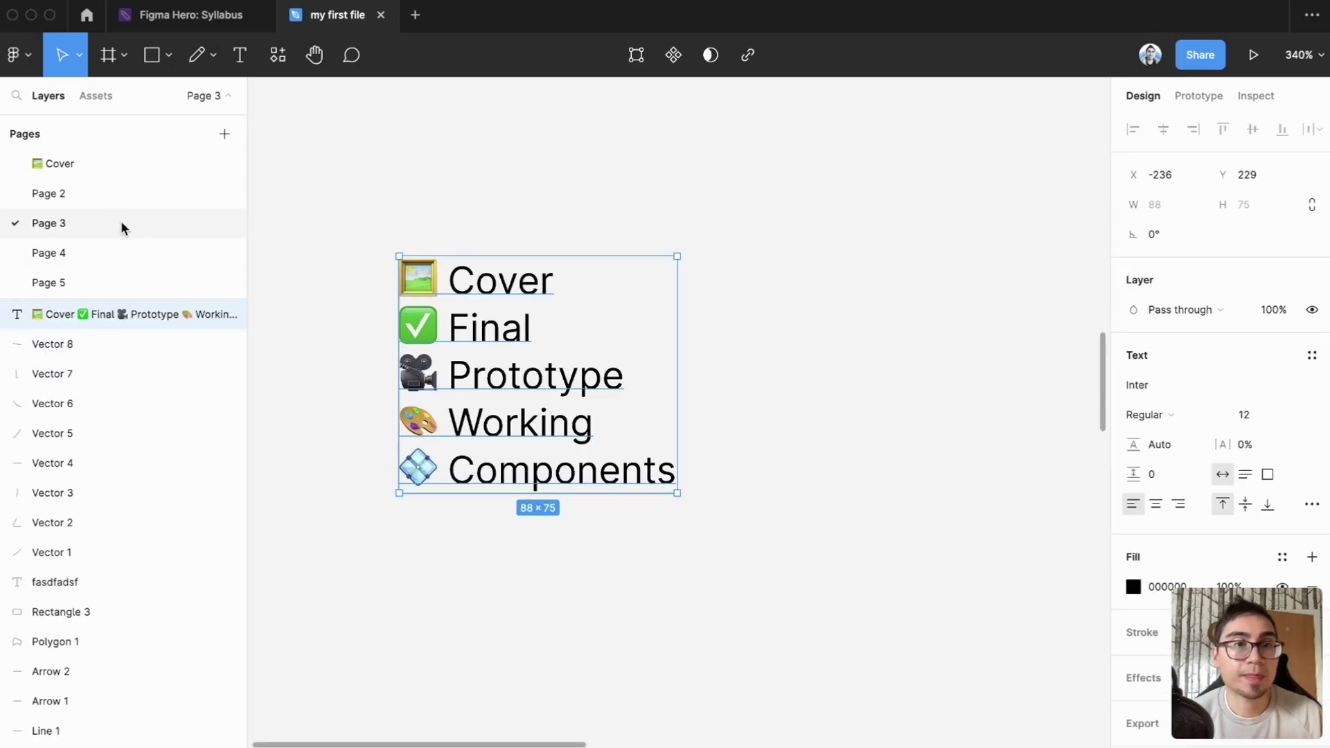
{"action": "double_click", "coordinate": [476, 336]}
{"action": "left_click", "coordinate": [562, 337]}
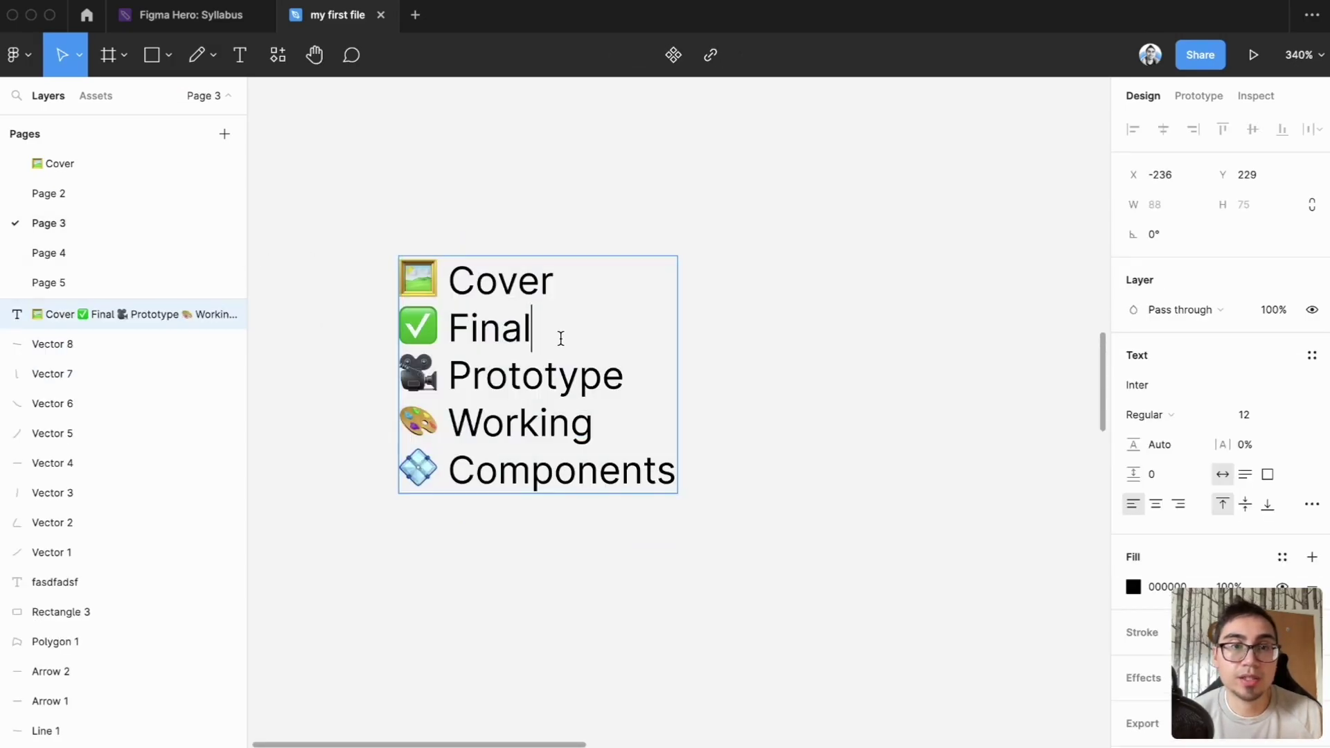
{"action": "left_click_drag", "start_coordinate": [549, 337], "coordinate": [398, 328]}
{"action": "key", "text": "super+c"}
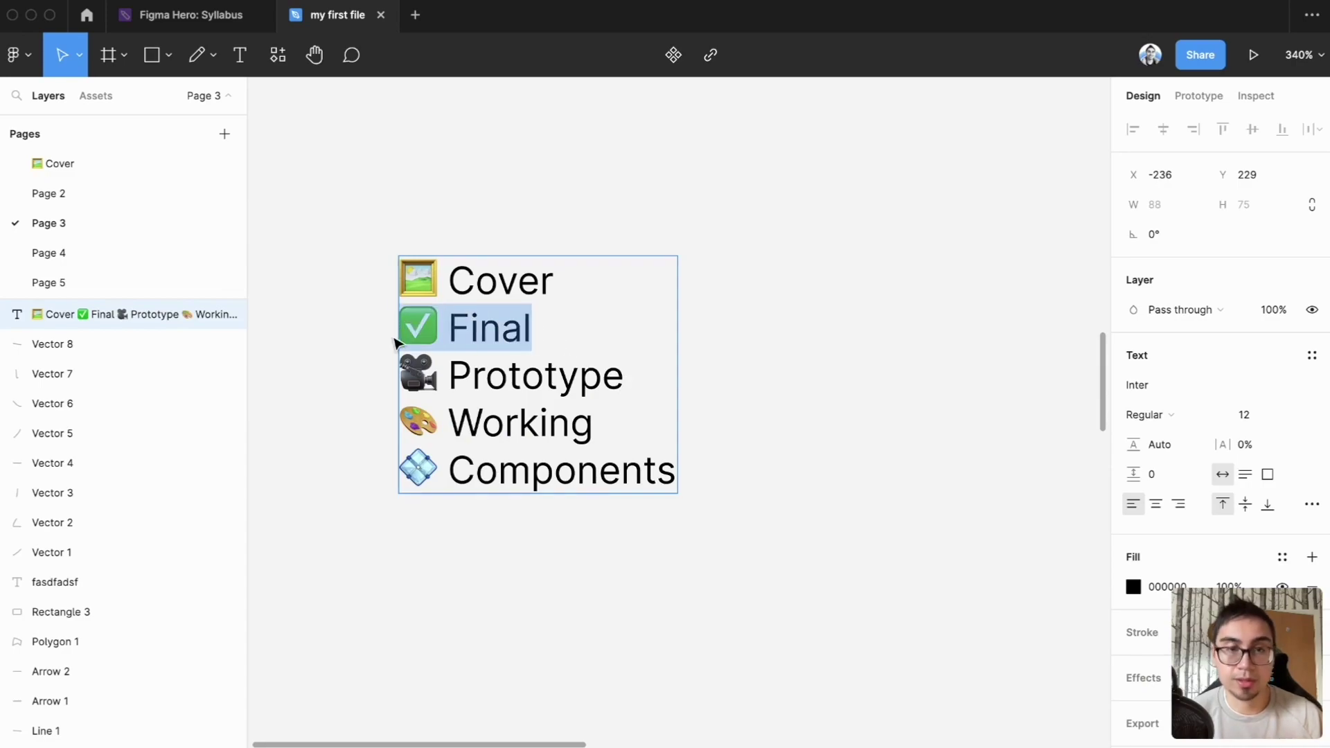
{"action": "key", "text": "Escape"}
Step: Append '/ Handoff' after Final in the page-name list
{"action": "left_click", "coordinate": [327, 335]}
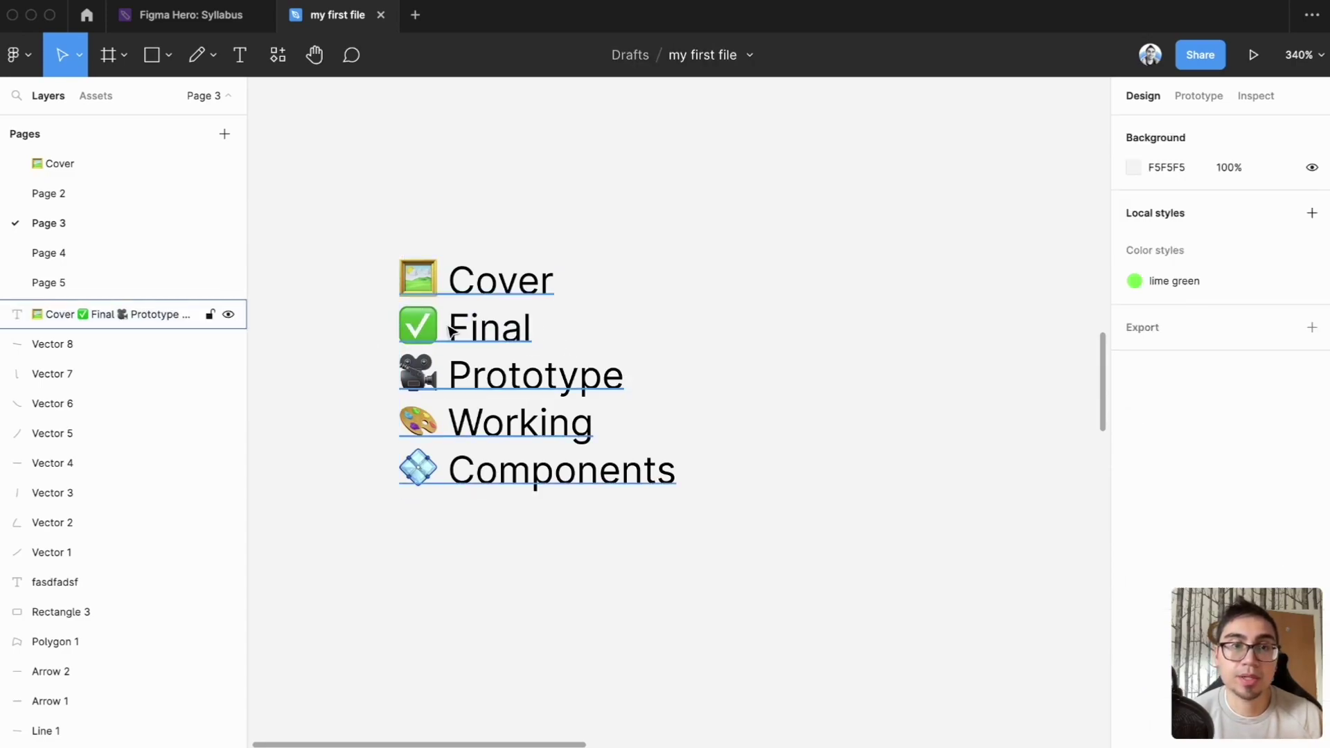
{"action": "double_click", "coordinate": [512, 328]}
{"action": "left_click", "coordinate": [525, 325]}
{"action": "key", "text": "Right"}
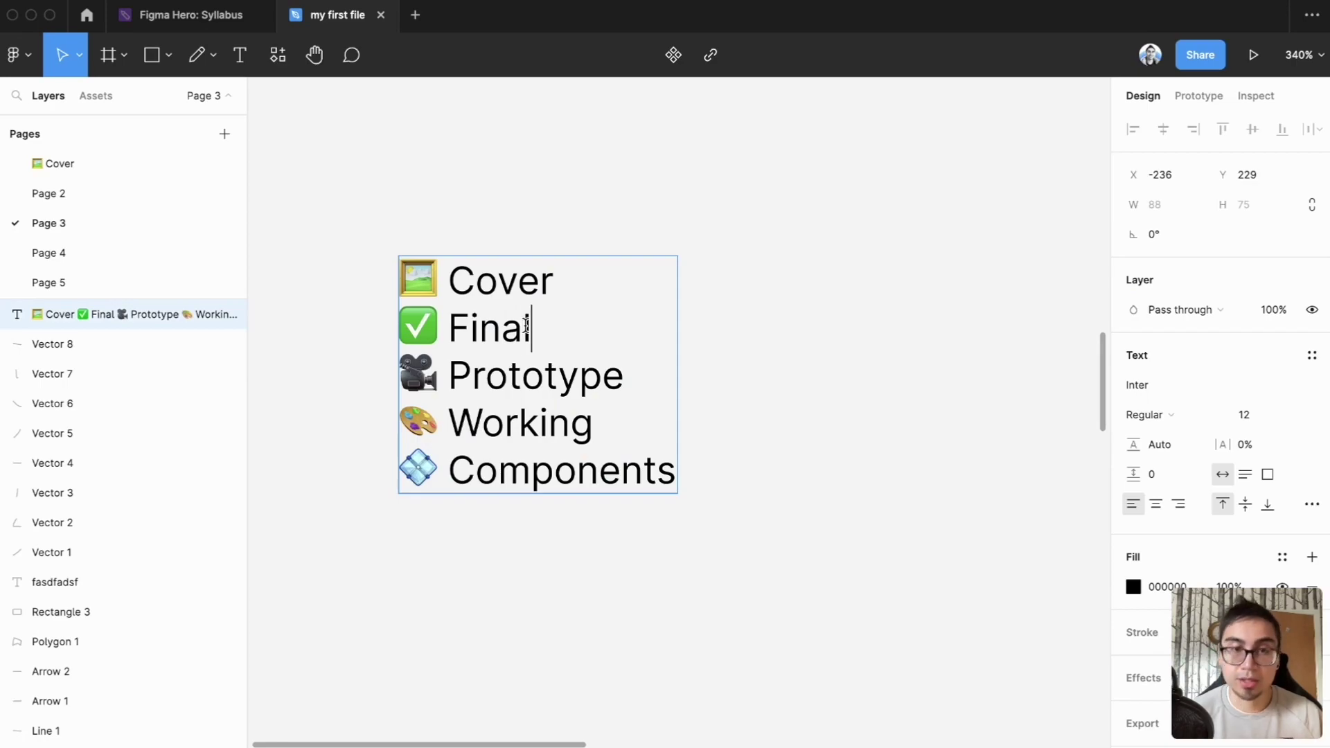
{"action": "type", "text": "/ Handoff"}
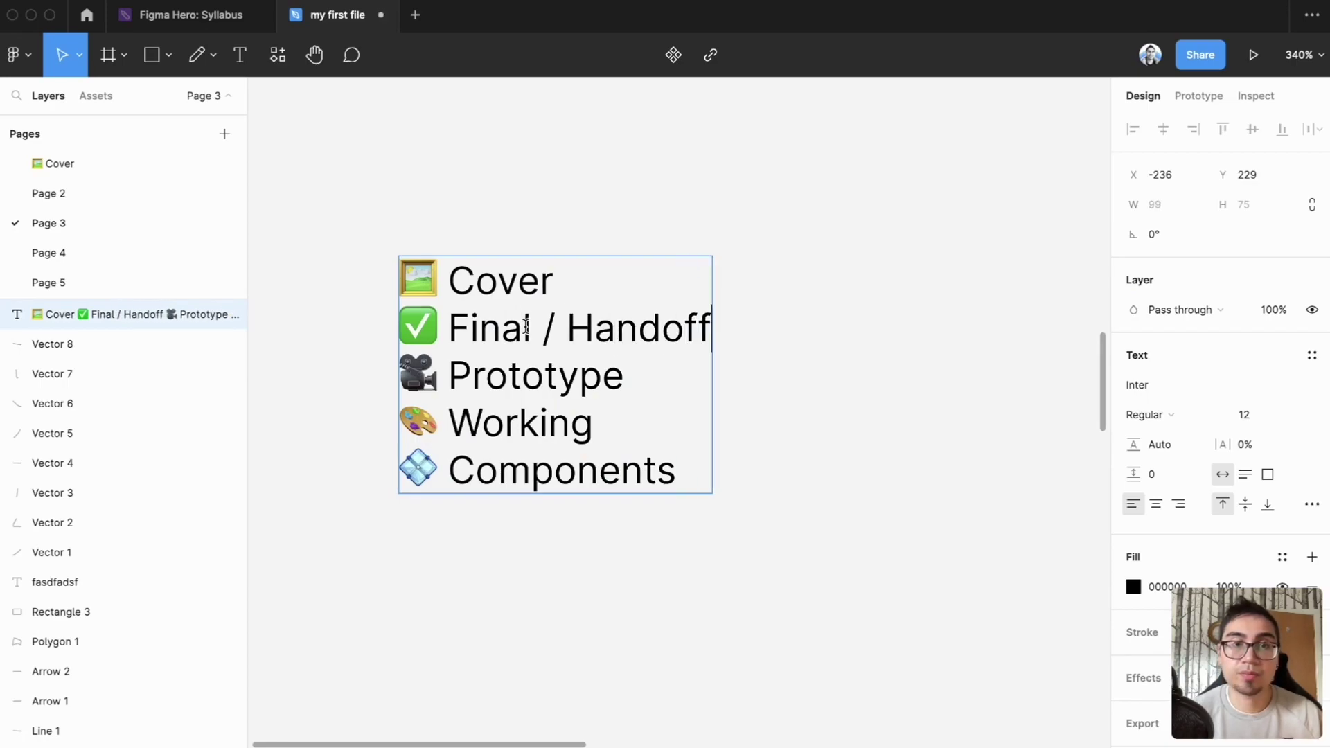
{"action": "left_click", "coordinate": [388, 332]}
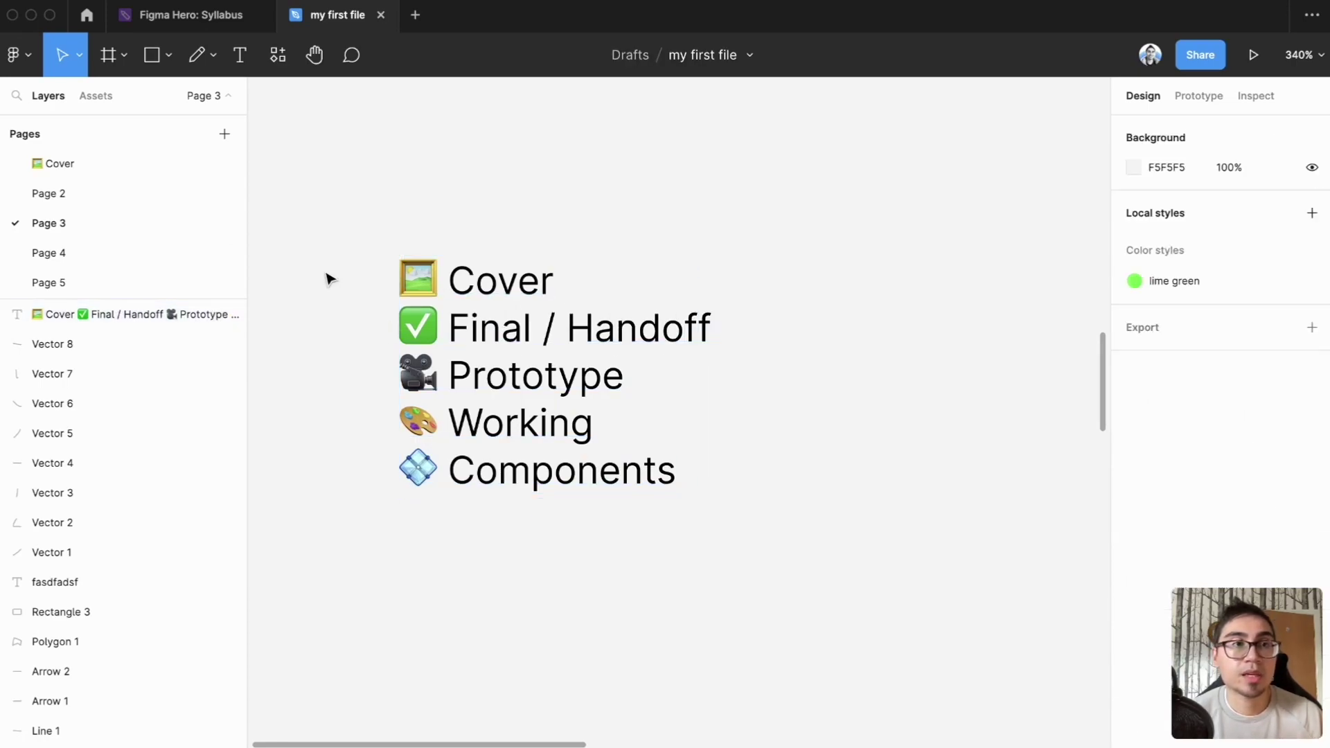
Step: Rename Page 2 to '✅ Final', then return to Page 3
{"action": "double_click", "coordinate": [87, 194]}
{"action": "key", "text": "super+v"}
{"action": "key", "text": "Return"}
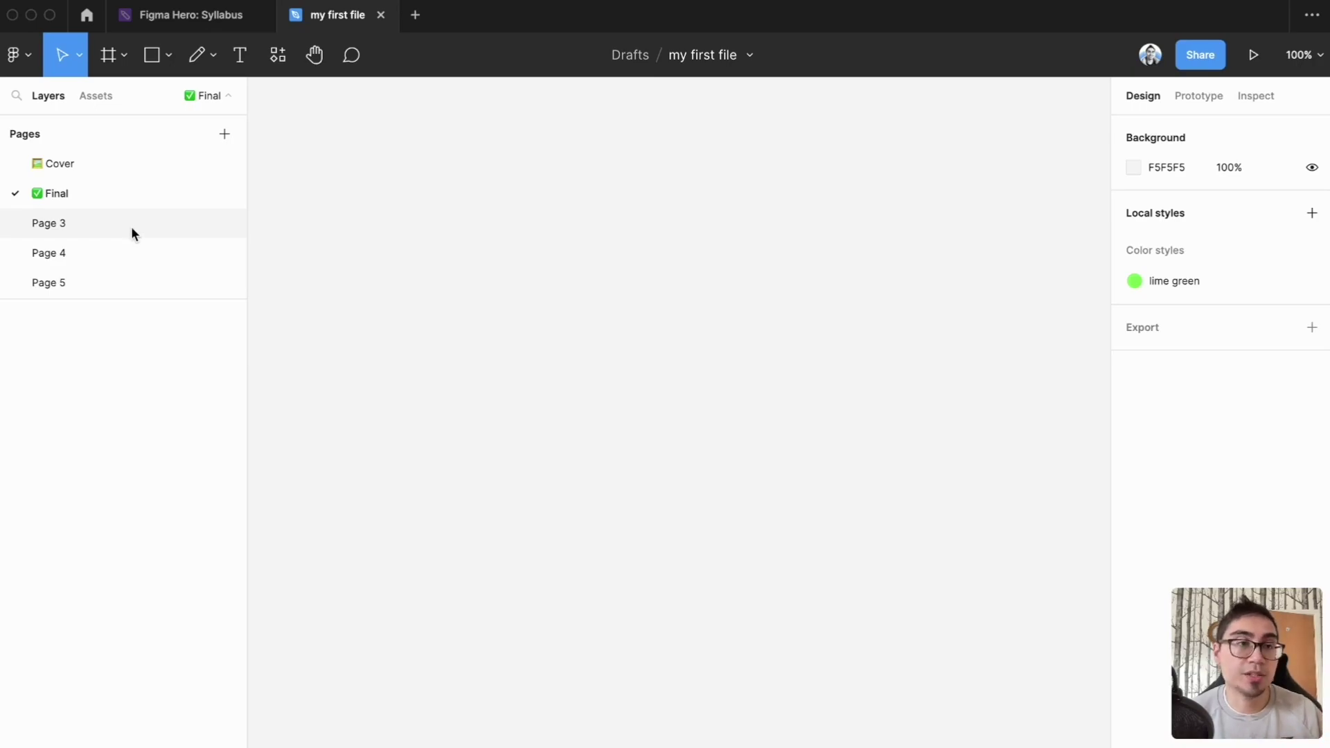
{"action": "left_click", "coordinate": [77, 250]}
{"action": "left_click", "coordinate": [74, 223]}
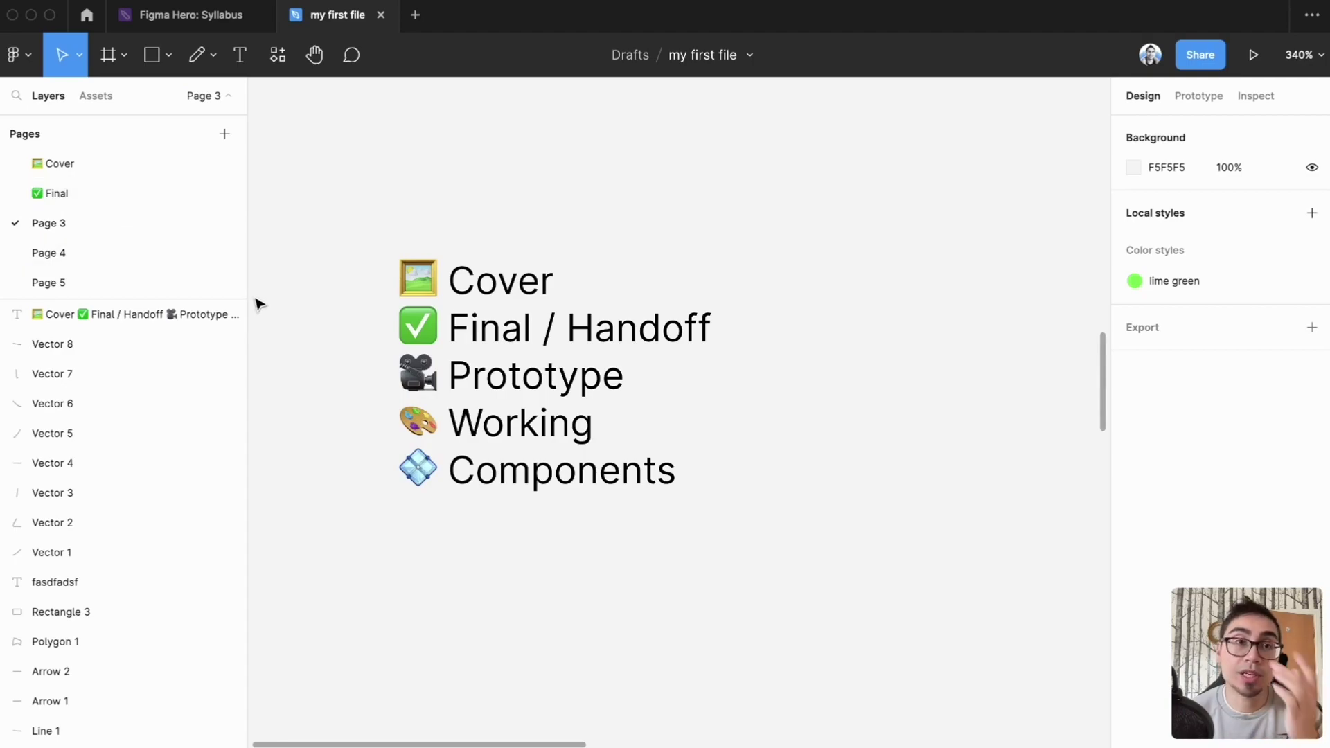
Step: Copy '🎥 Prototype' from the list and paste it as Page 3's name
{"action": "double_click", "coordinate": [540, 378]}
{"action": "double_click", "coordinate": [541, 377]}
{"action": "left_click", "coordinate": [407, 372], "text": "shift"}
{"action": "key", "text": "super+c"}
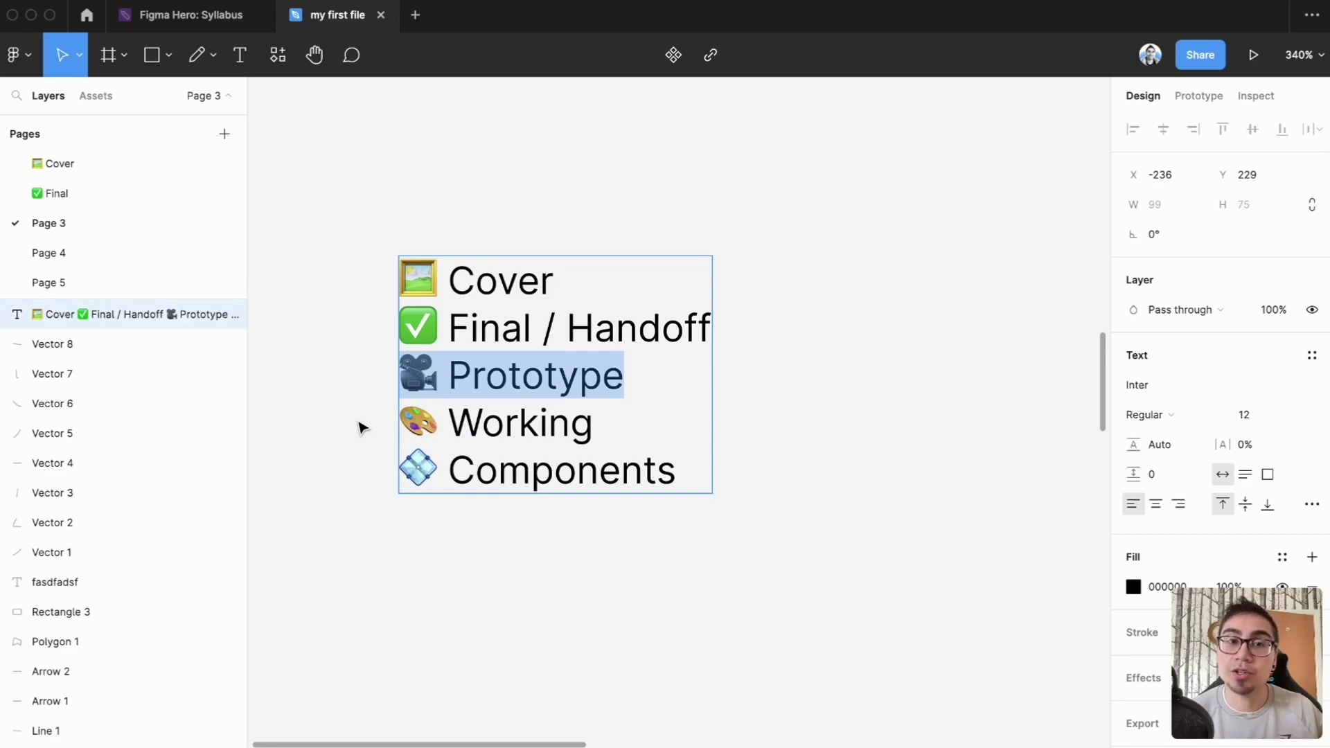
{"action": "key", "text": "Escape"}
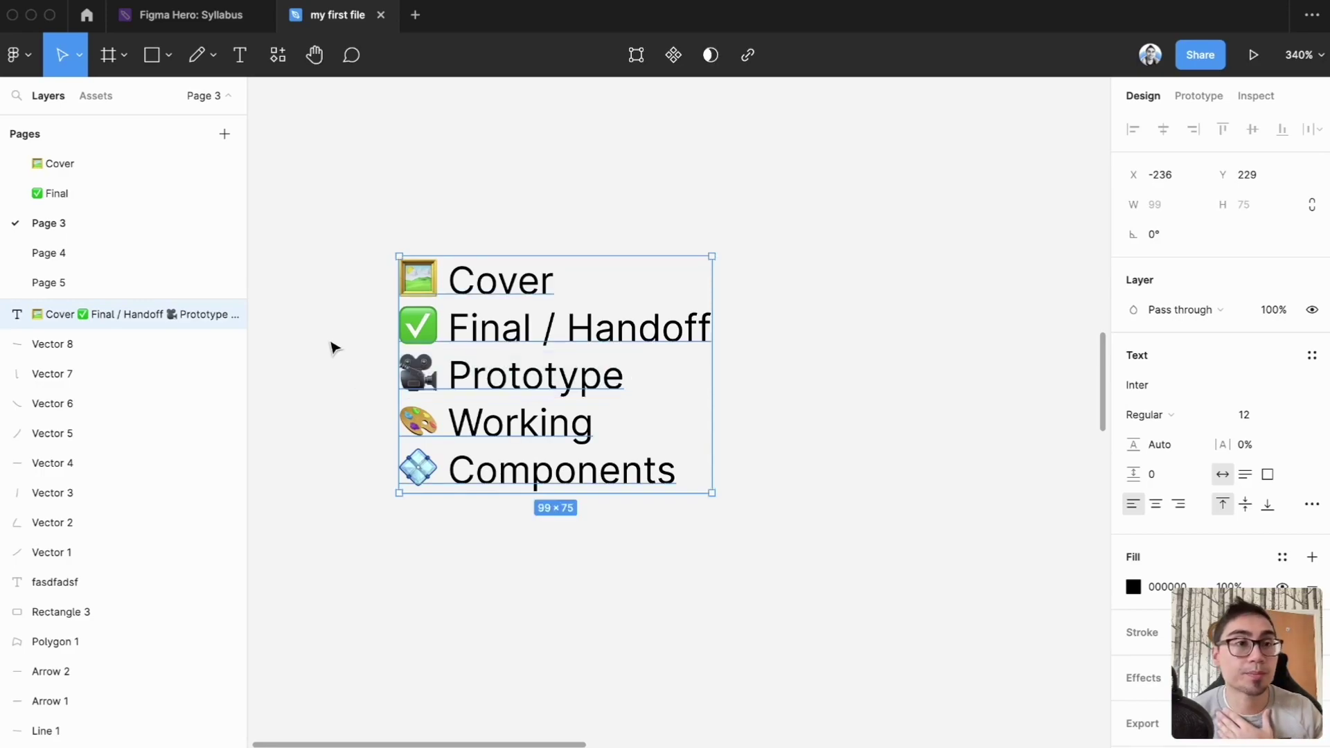
{"action": "key", "text": "Escape"}
{"action": "double_click", "coordinate": [69, 223]}
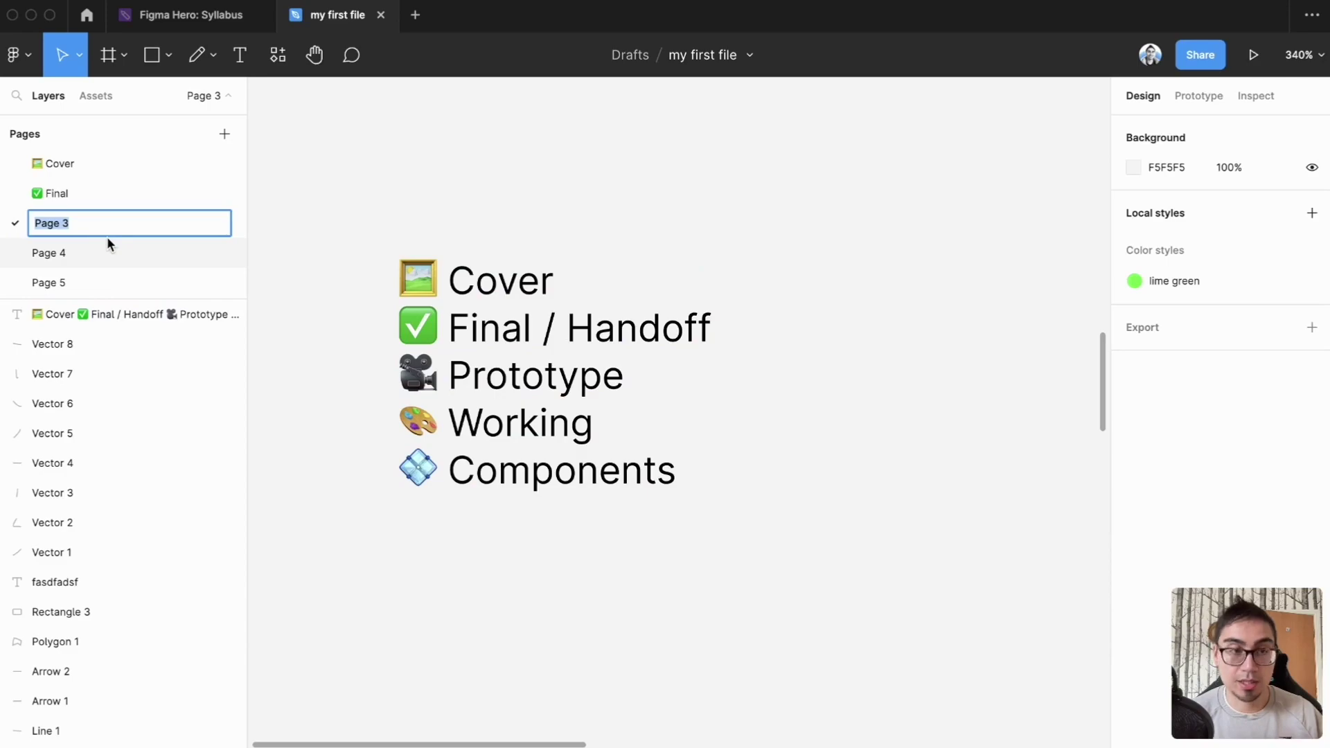
{"action": "key", "text": "super+v"}
{"action": "left_click", "coordinate": [335, 336]}
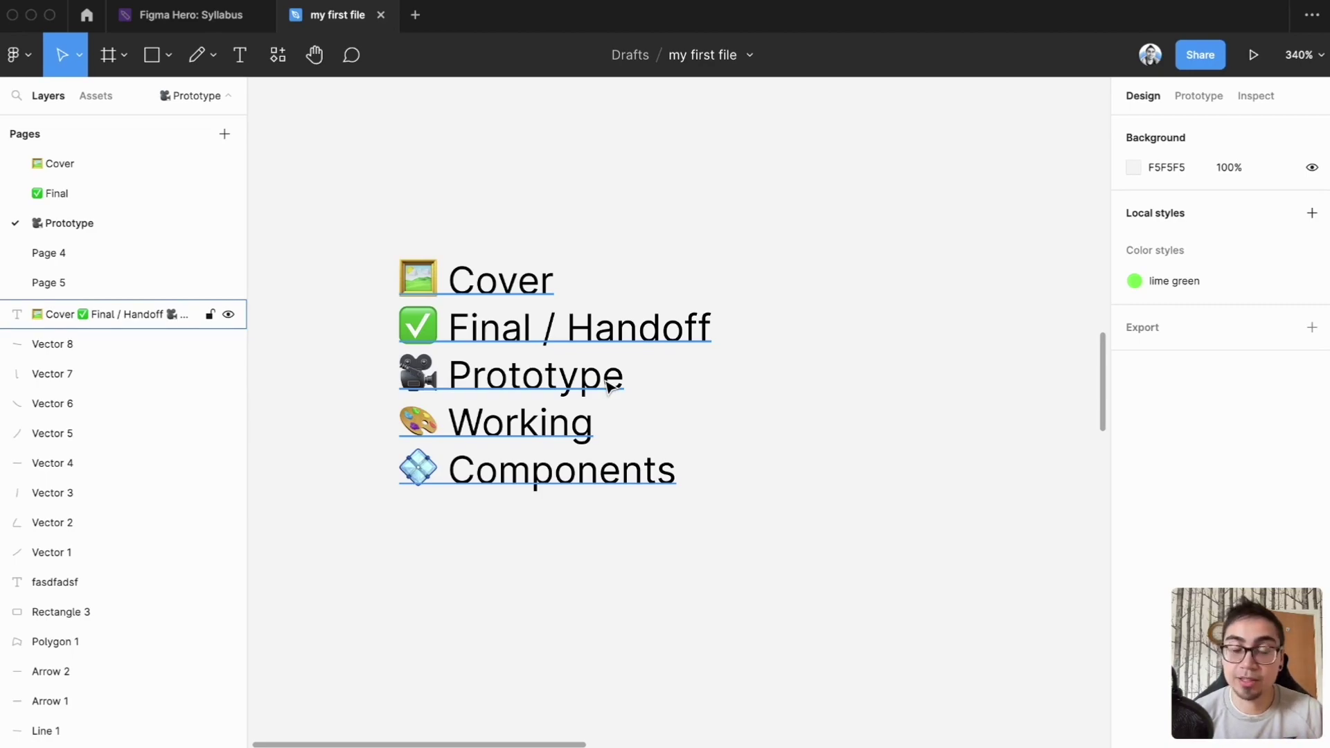
Step: Select the '🎨 Working' line, including its palette emoji, in the page-name list
{"action": "double_click", "coordinate": [540, 424]}
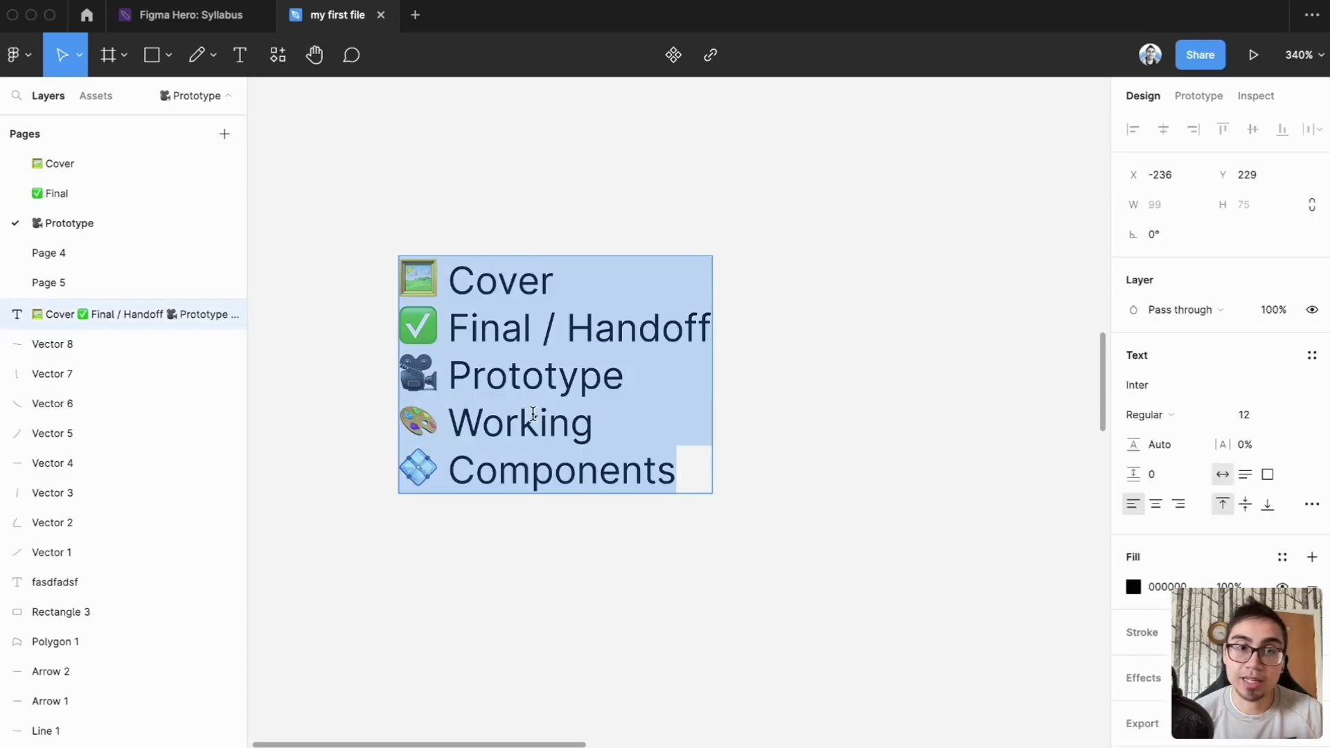
{"action": "double_click", "coordinate": [540, 425]}
{"action": "left_click_drag", "start_coordinate": [540, 425], "coordinate": [409, 428]}
{"action": "key", "text": "ctrl+c"}
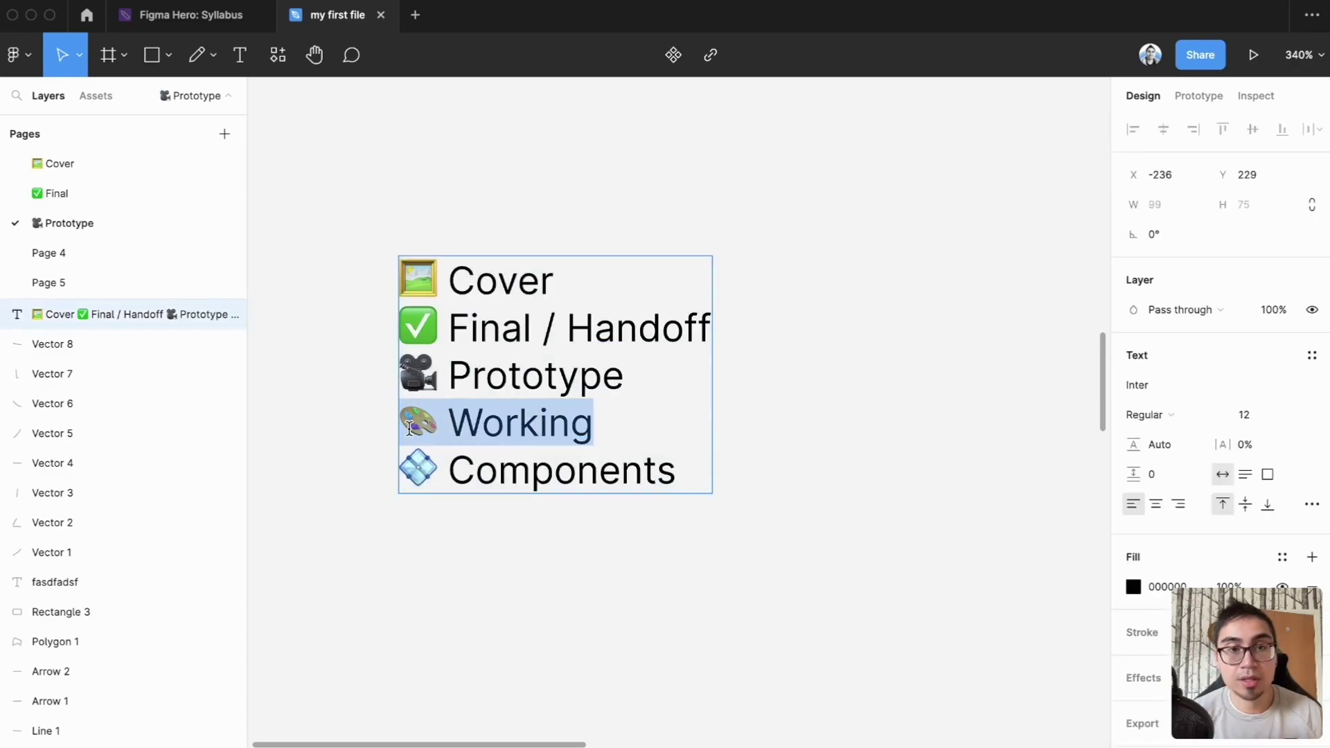
{"action": "key", "text": "Escape"}
{"action": "key", "text": "Escape"}
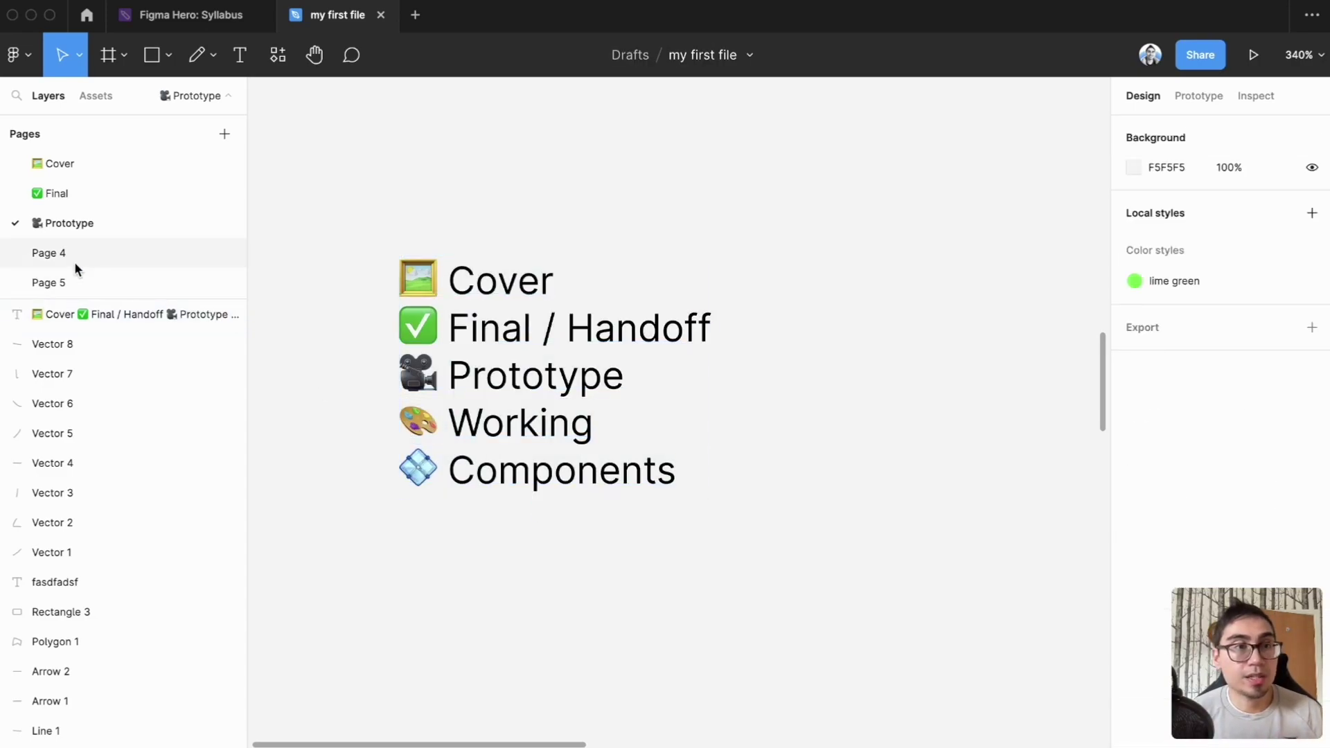
Step: Rename Page 4 to '🎨 Working' by pasting the copied line
{"action": "double_click", "coordinate": [69, 259]}
{"action": "key", "text": "ctrl+v"}
{"action": "key", "text": "Return"}
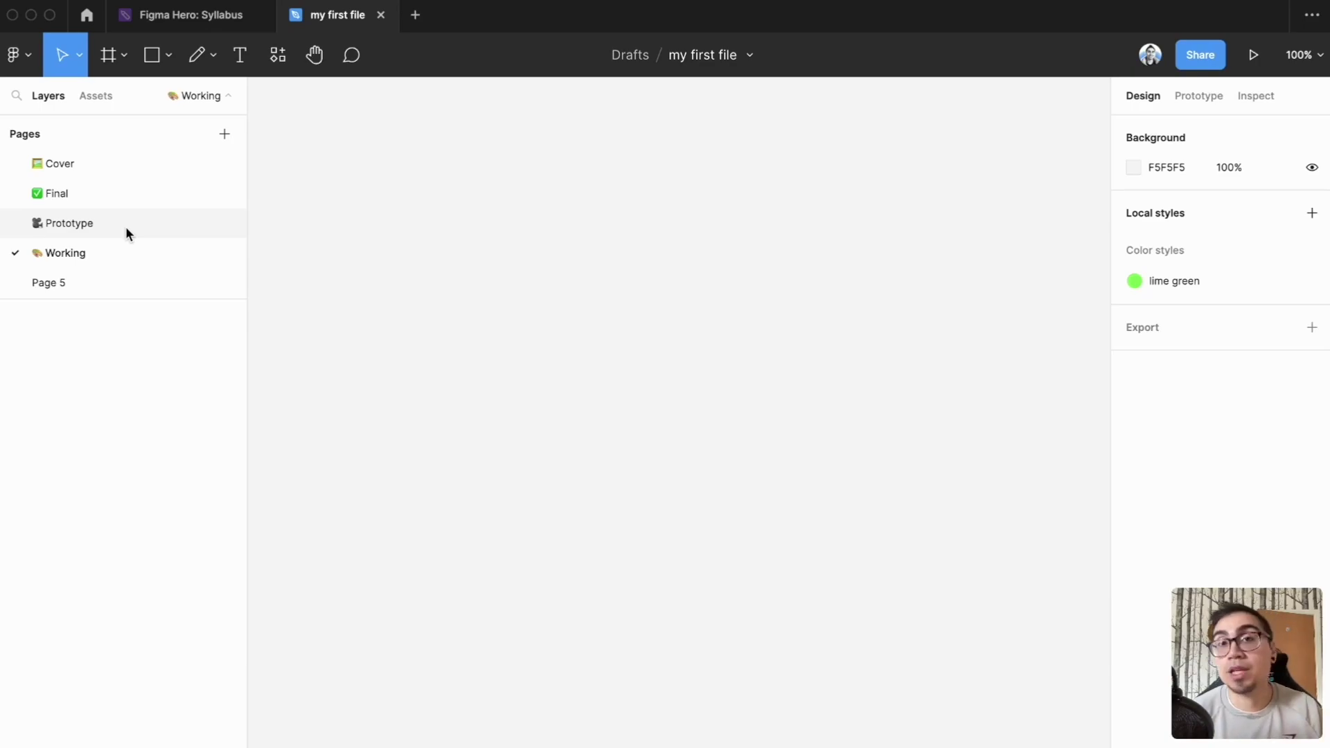
Step: Go back to the Prototype page and select the Components line in the list
{"action": "left_click", "coordinate": [107, 223]}
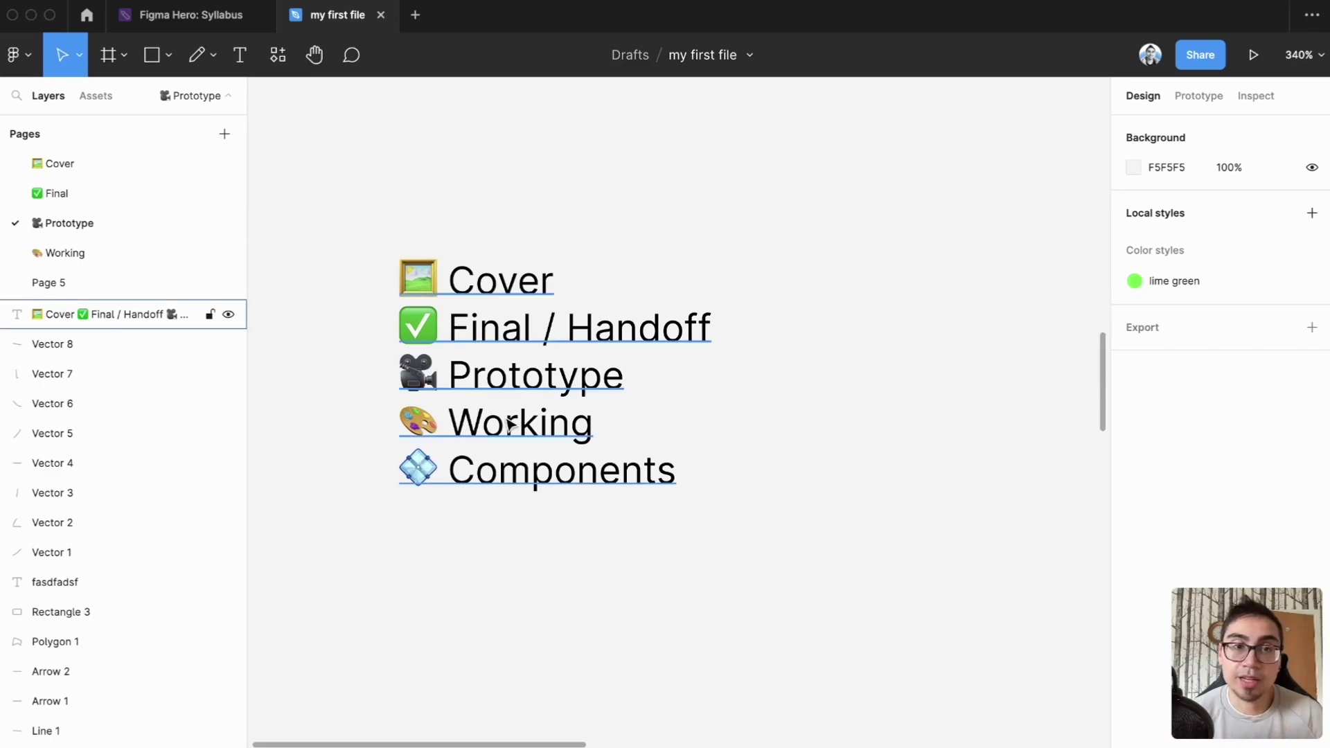
{"action": "left_click", "coordinate": [516, 468]}
{"action": "key", "text": "Return"}
{"action": "triple_click", "coordinate": [542, 466]}
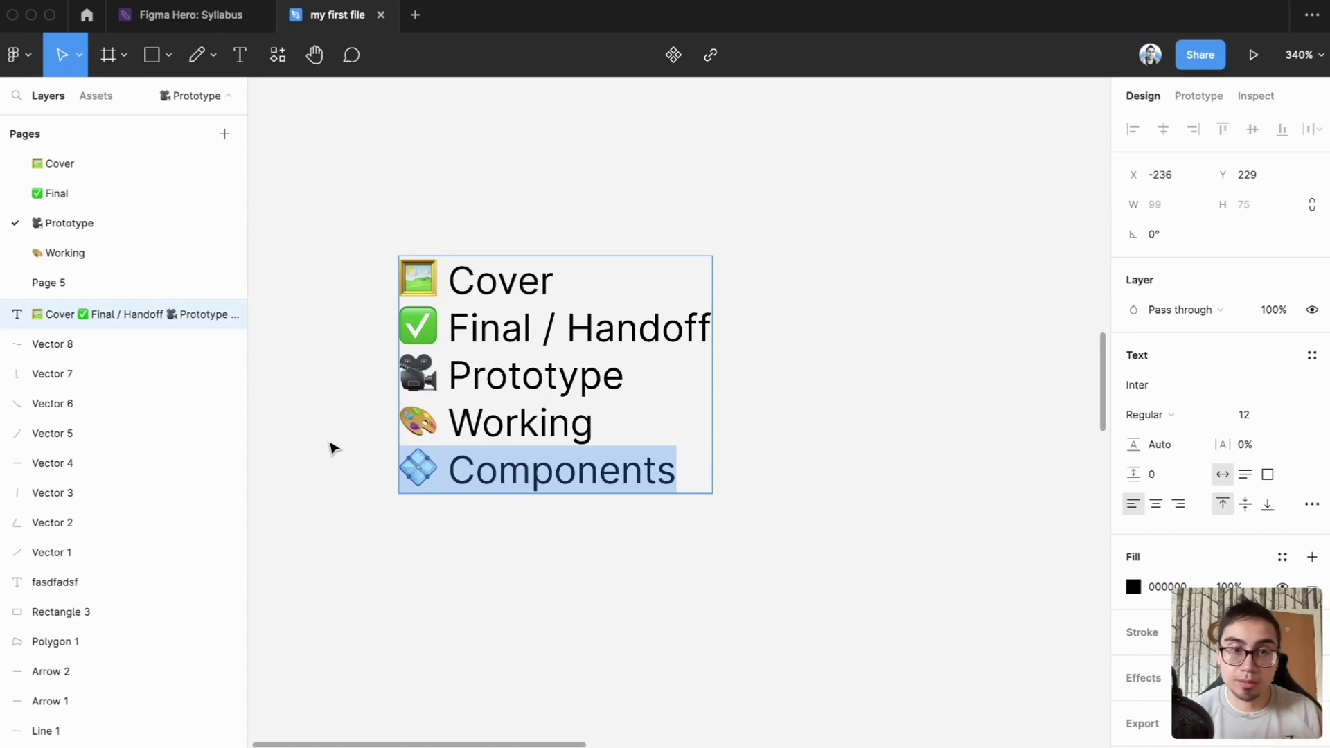
{"action": "key", "text": "Escape"}
{"action": "key", "text": "Escape"}
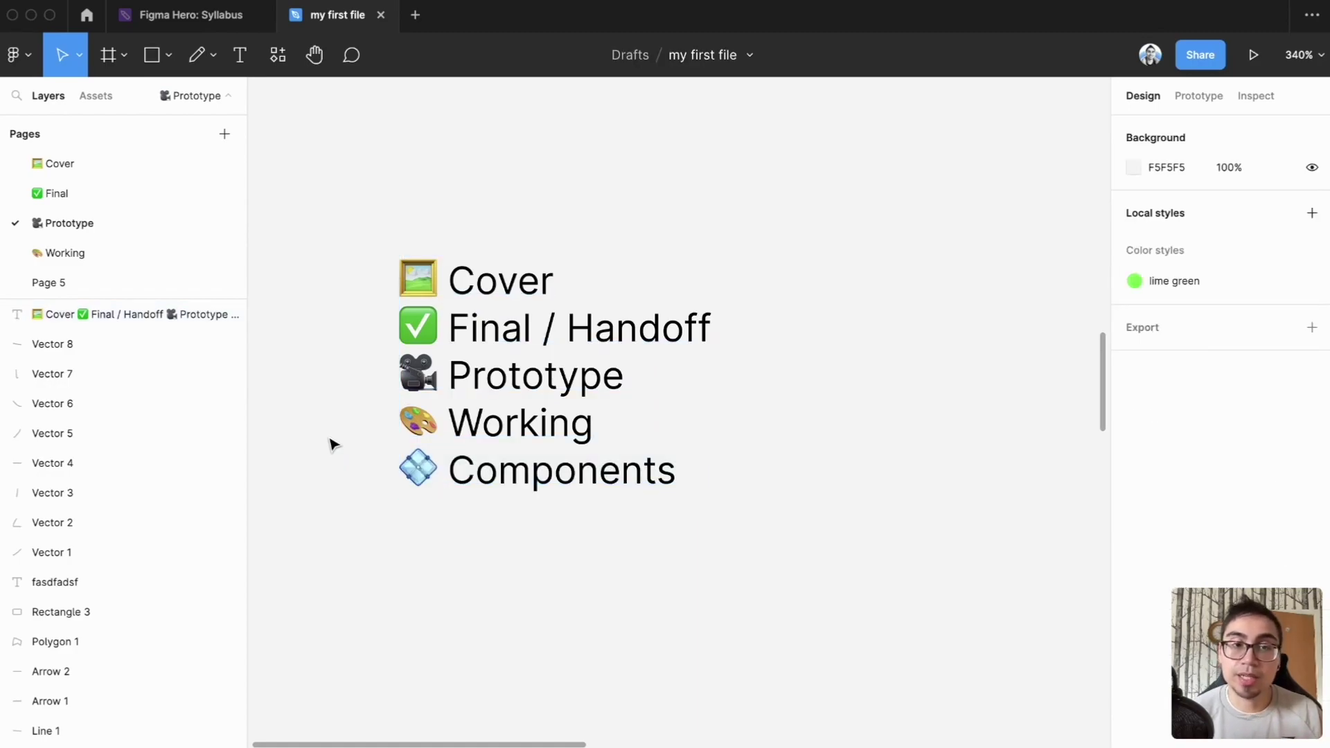
Step: Rename Page 5 to the diamond-emoji 'Components' name
{"action": "double_click", "coordinate": [64, 280]}
{"action": "type", "text": "❖ Components"}
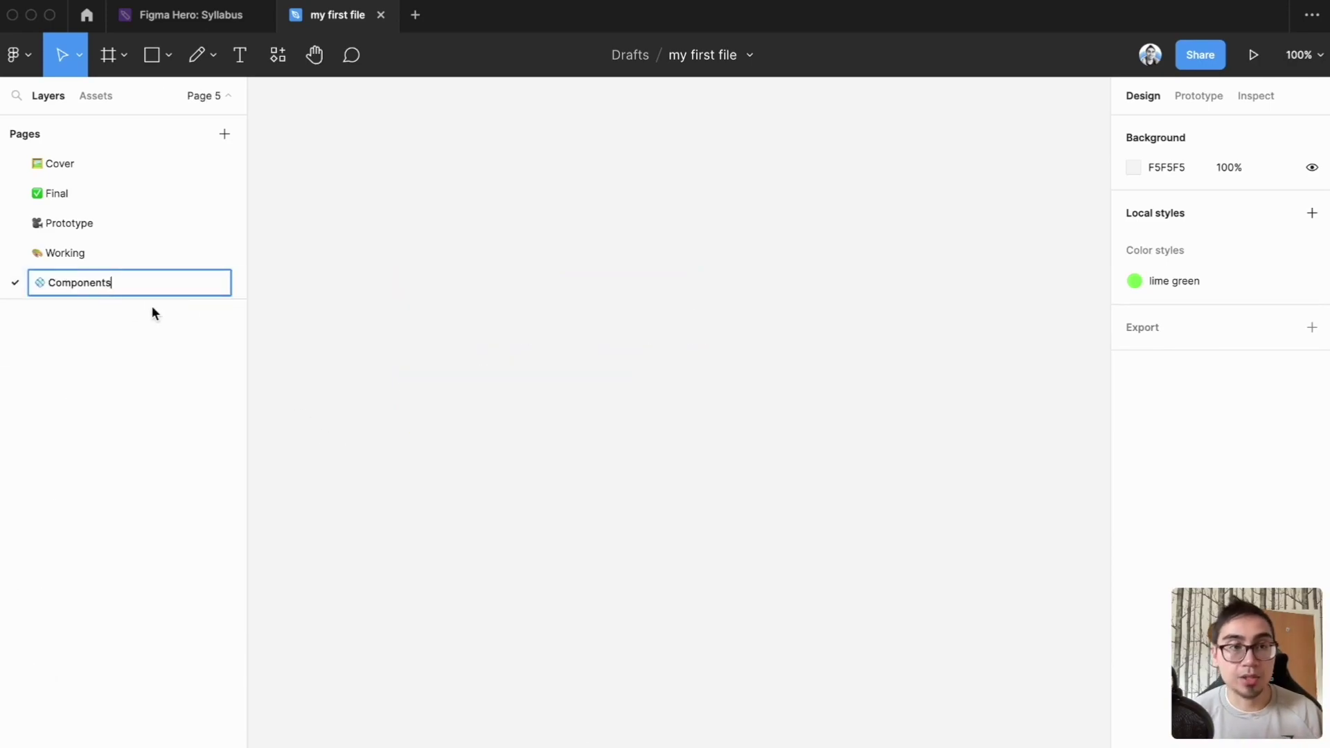
{"action": "left_click", "coordinate": [396, 324]}
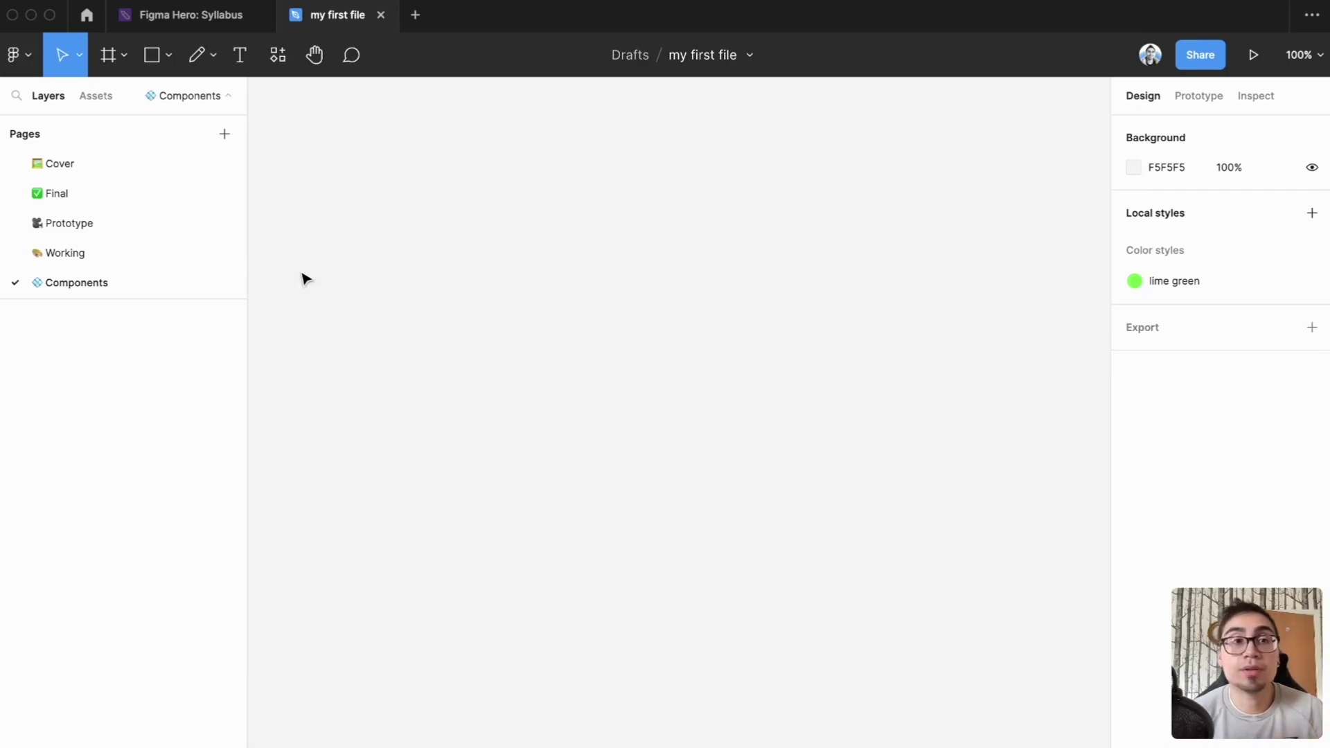
Step: Visit the Working page, then return to the Prototype page and pan around its canvas
{"action": "left_click", "coordinate": [125, 252]}
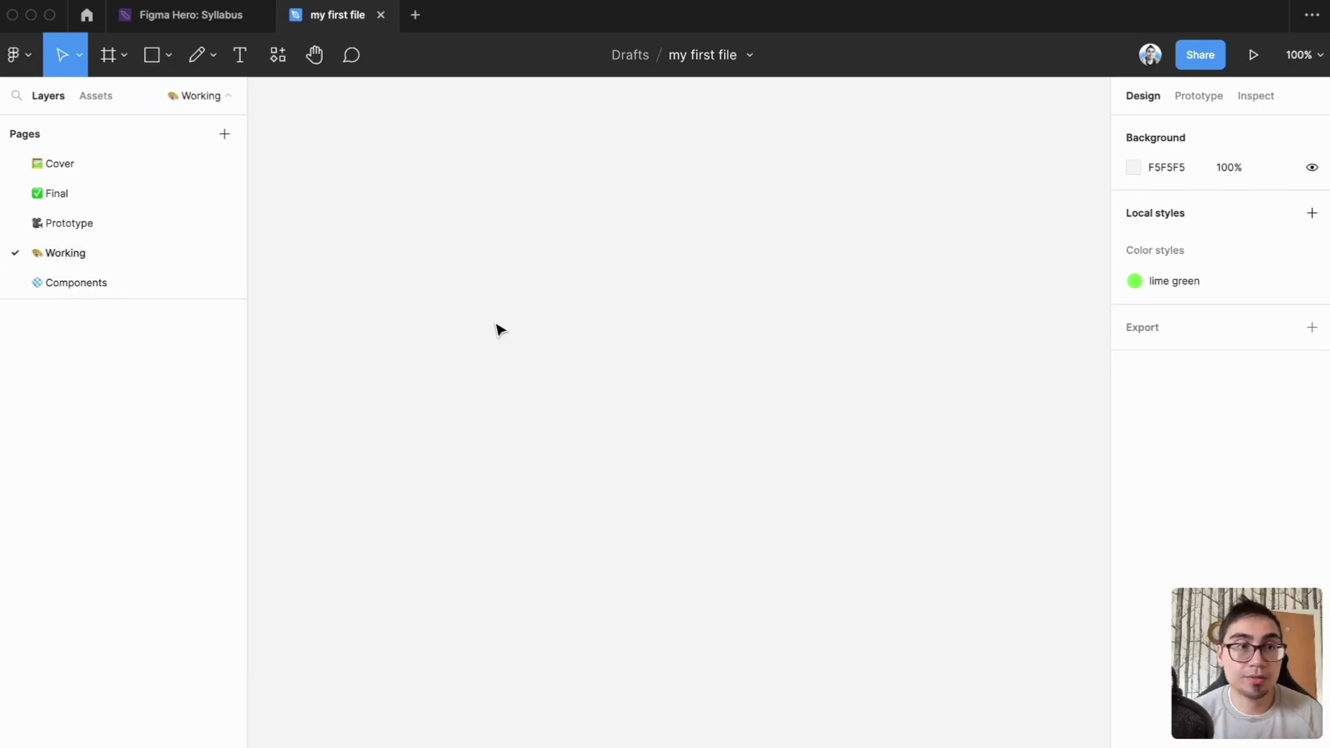
{"action": "scroll", "coordinate": [635, 357], "scroll_direction": "down", "scroll_amount": 5}
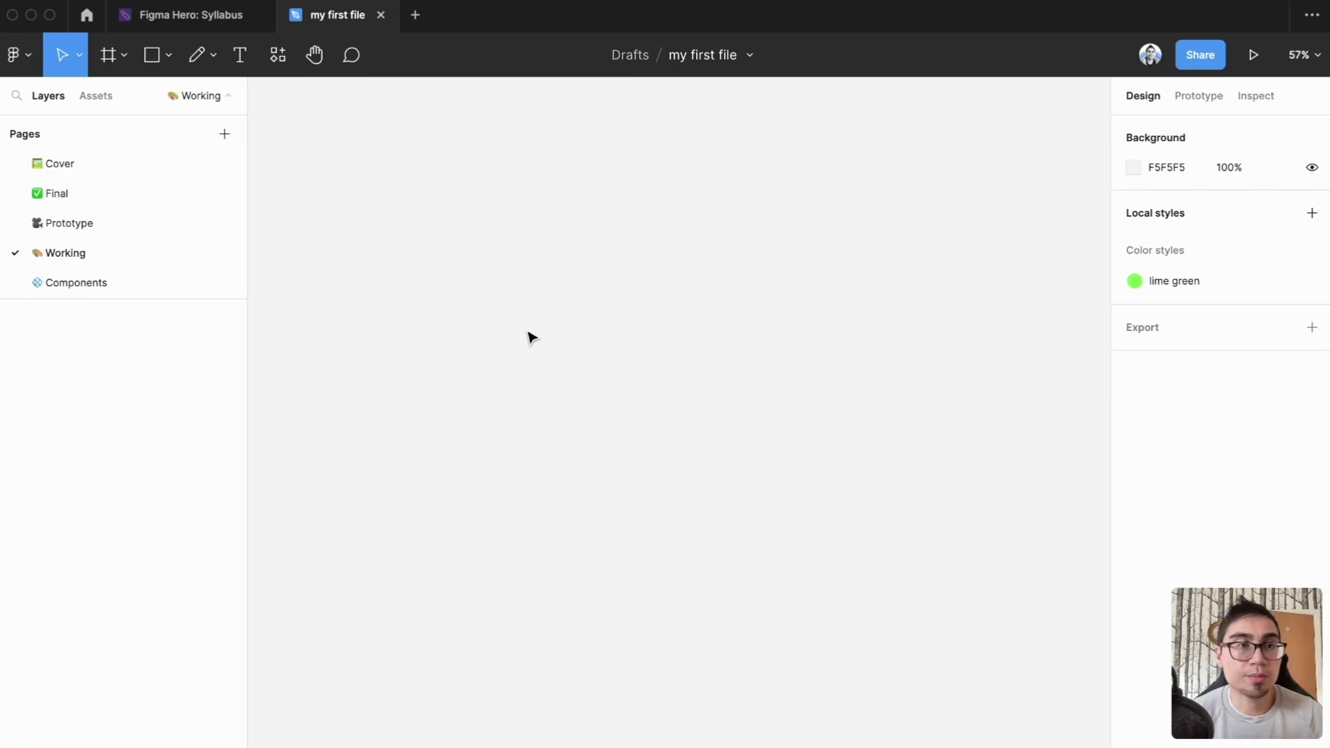
{"action": "left_click", "coordinate": [114, 223]}
{"action": "scroll", "coordinate": [651, 380], "scroll_direction": "down", "scroll_amount": 5}
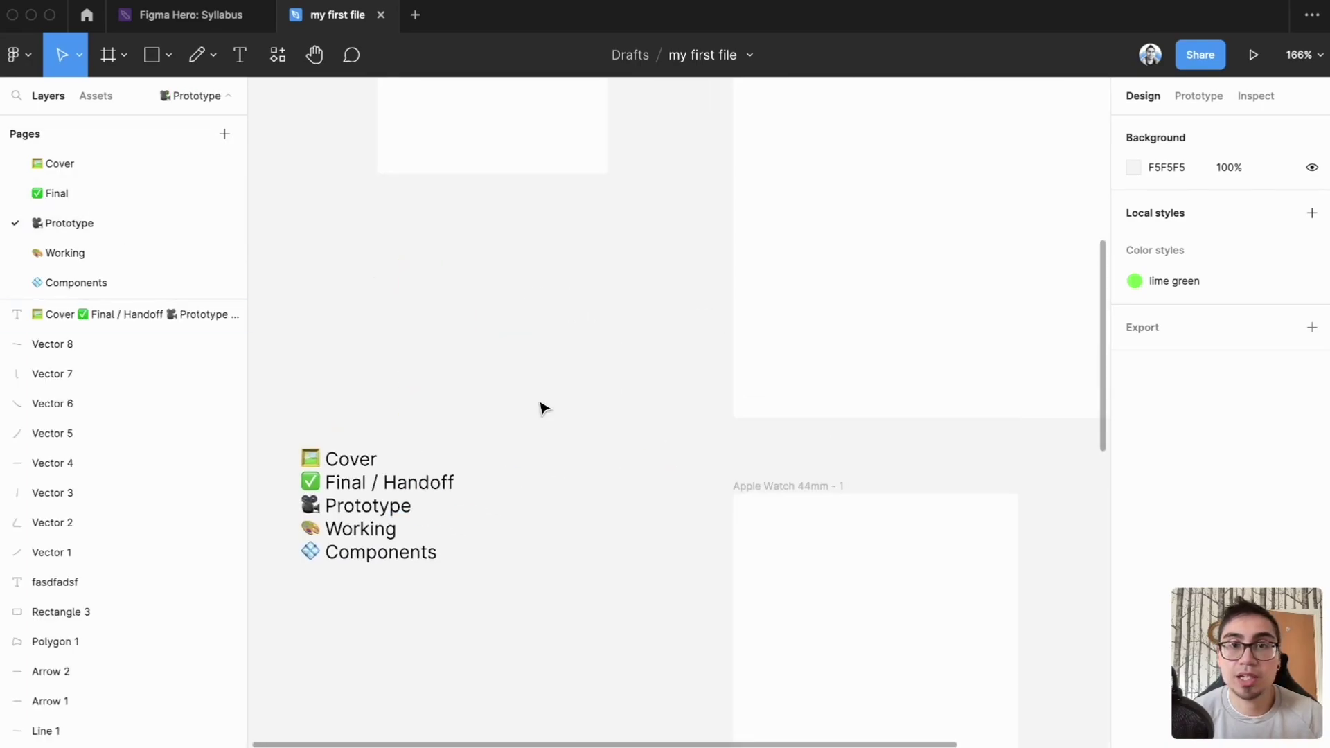
{"action": "scroll", "coordinate": [534, 330], "scroll_direction": "down", "scroll_amount": 5}
{"action": "scroll", "coordinate": [591, 448], "scroll_direction": "up", "scroll_amount": 2}
{"action": "scroll", "coordinate": [618, 483], "scroll_direction": "down", "scroll_amount": 10}
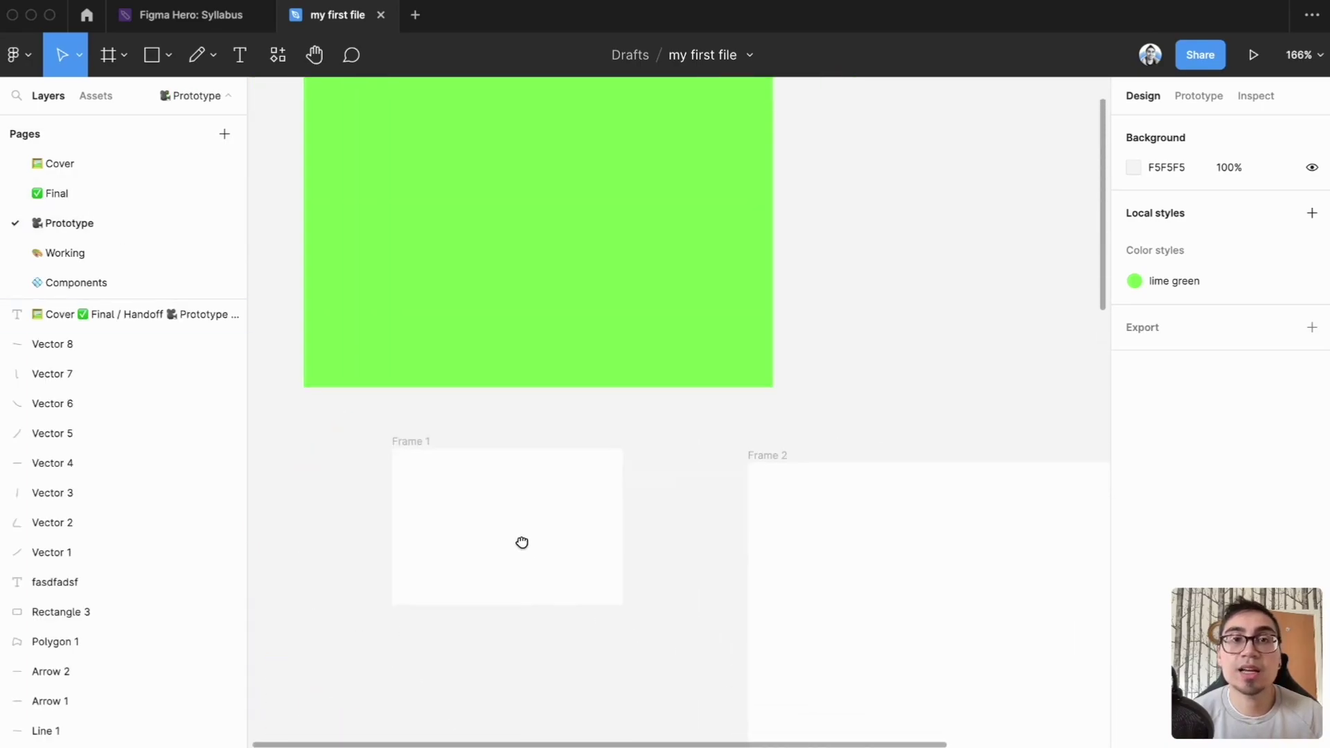
{"action": "scroll", "coordinate": [597, 436], "scroll_direction": "left", "scroll_amount": 3}
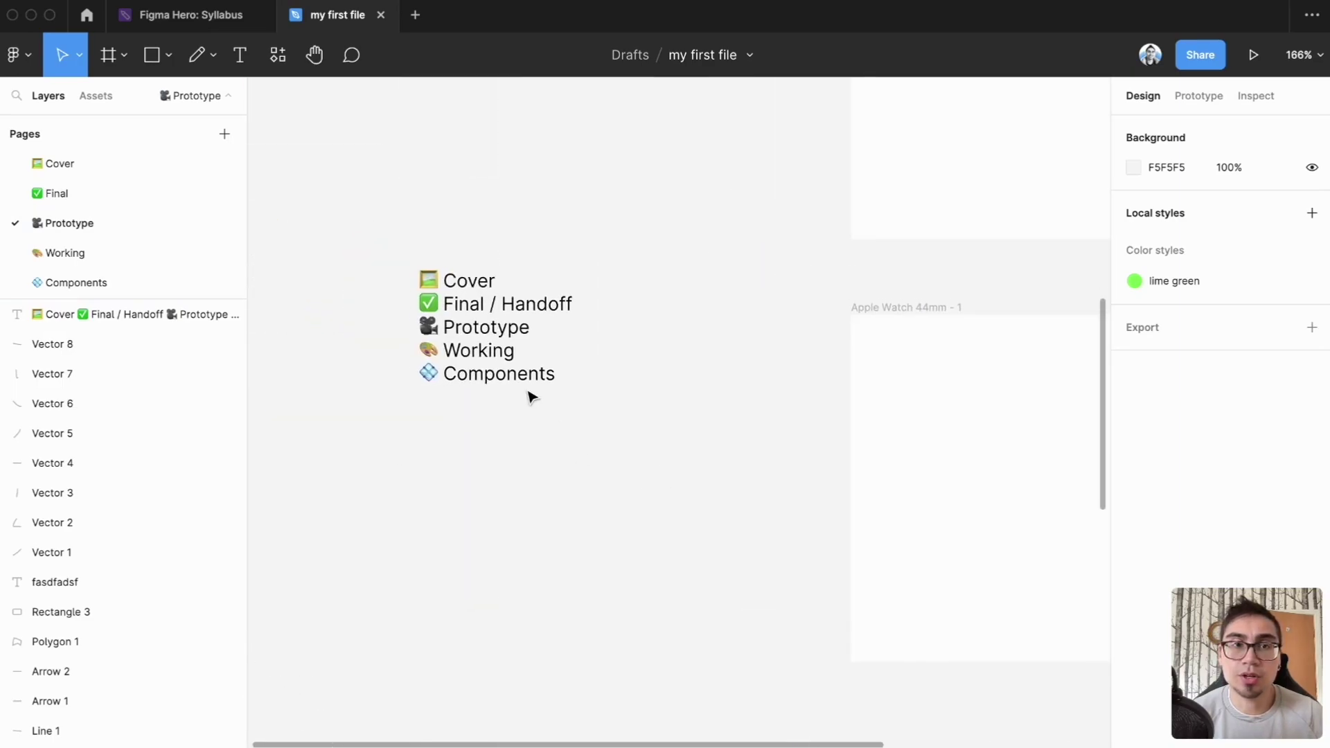
{"action": "scroll", "coordinate": [484, 408], "scroll_direction": "up", "scroll_amount": 5}
{"action": "scroll", "coordinate": [492, 423], "scroll_direction": "left", "scroll_amount": 2}
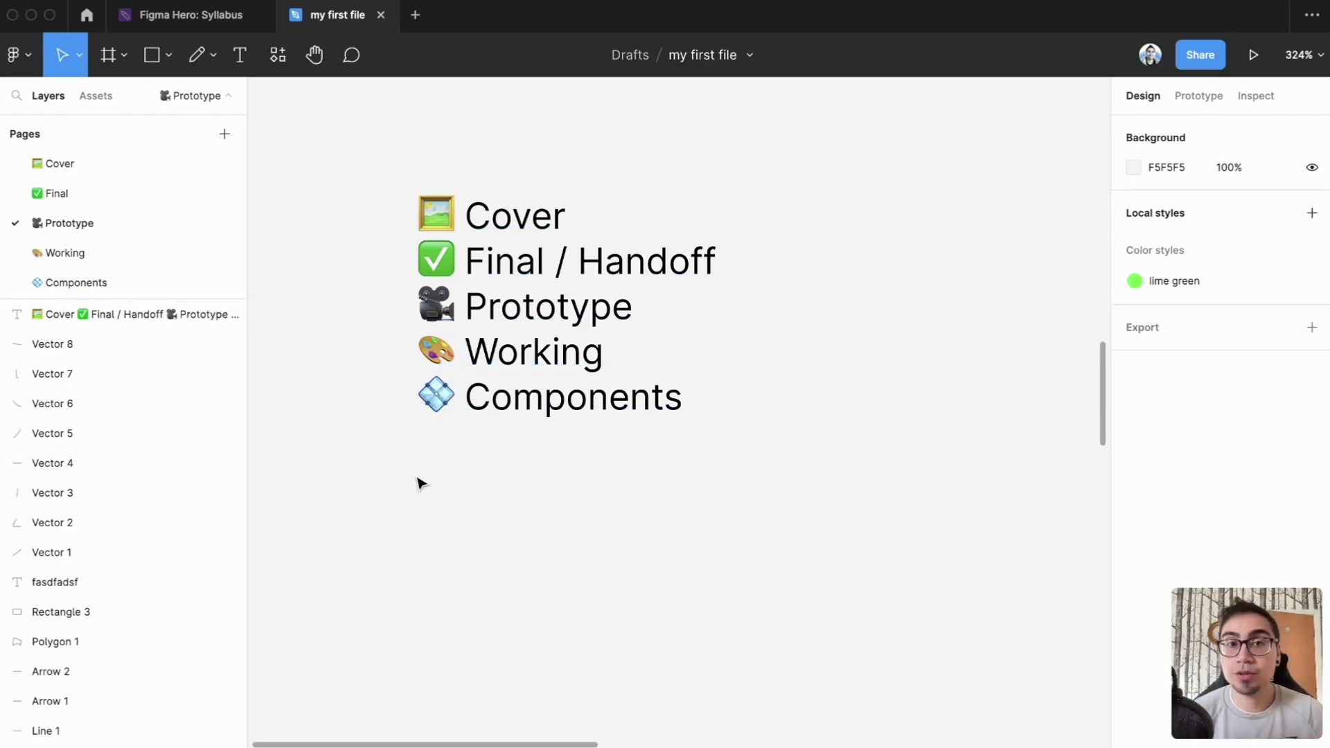
{"action": "left_click", "coordinate": [125, 282]}
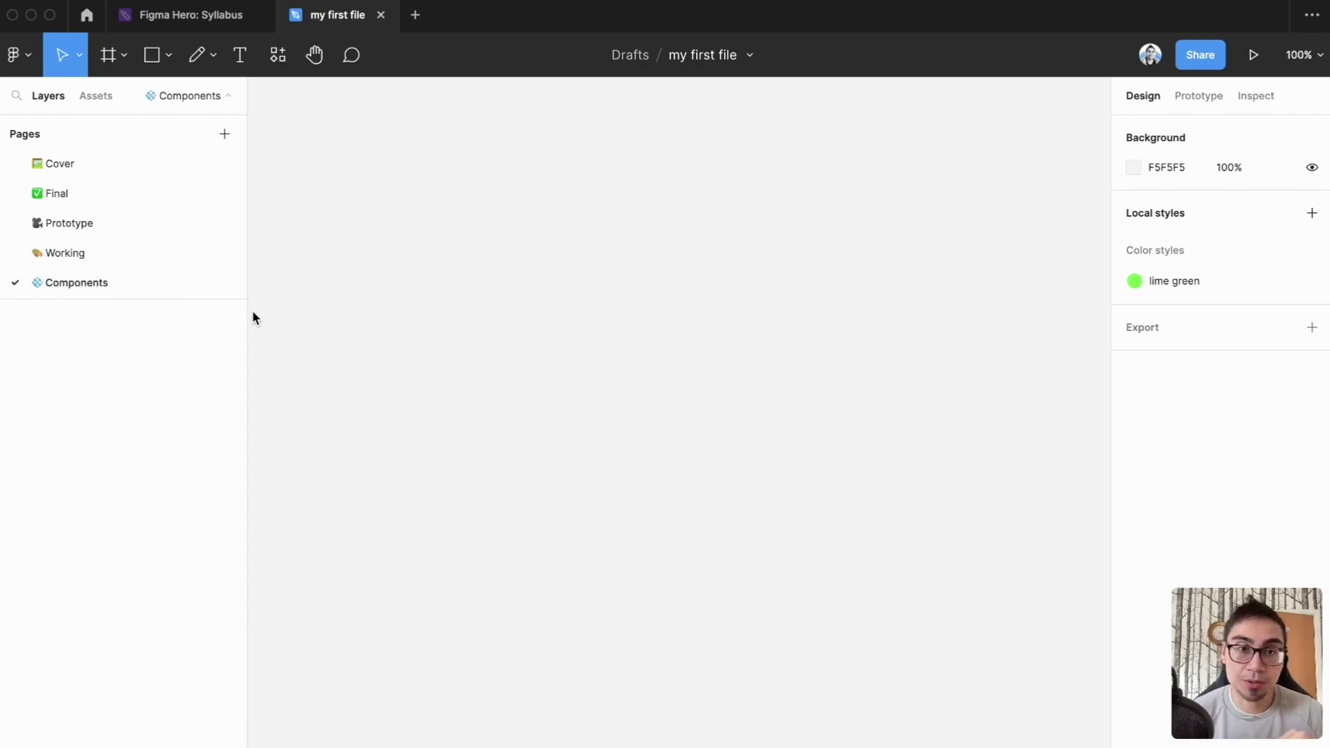